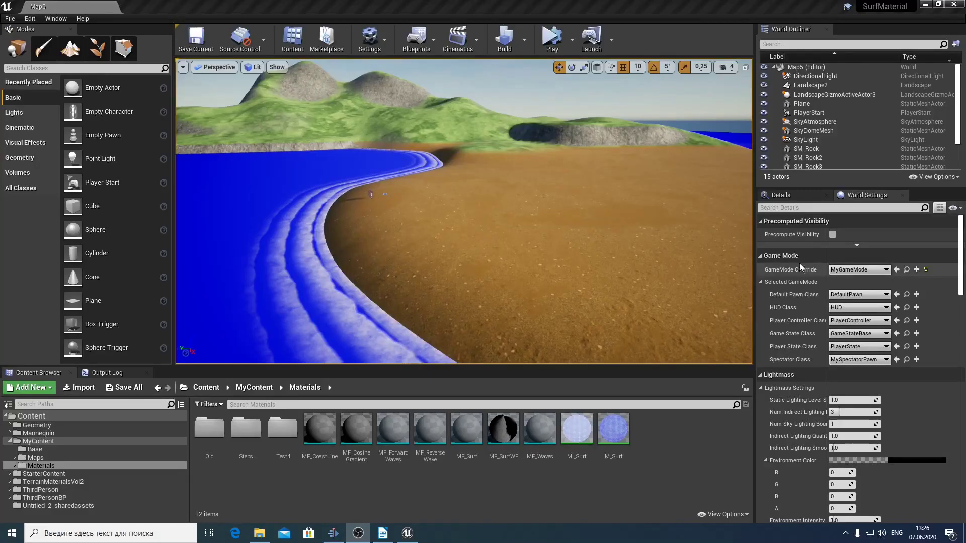
Step: Open the Edit menu in the editor's menu bar
left_click(28, 19)
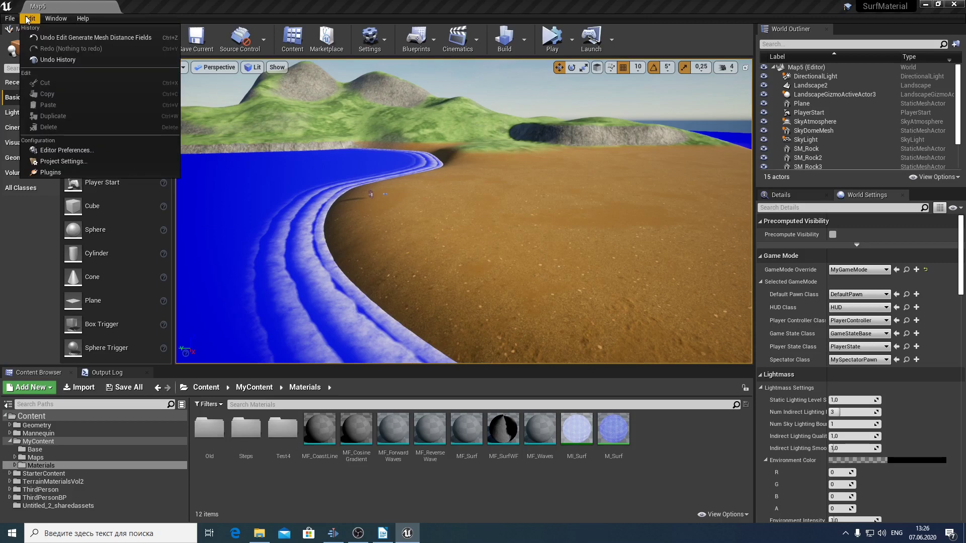
Step: Tick Generate Mesh Distance Fields in Project Settings (searched 'distancefield') and restart the editor
left_click(80, 162)
left_click(474, 59)
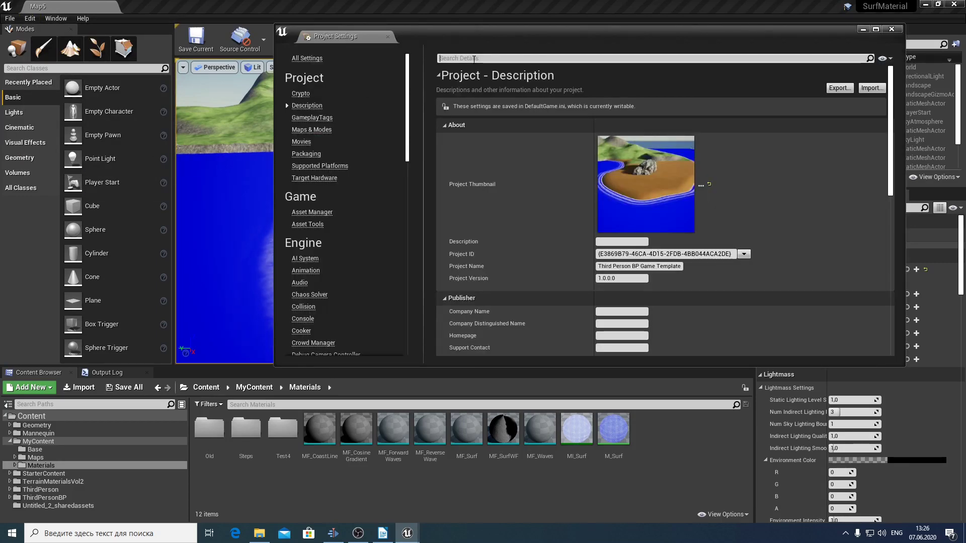
type("distancefield")
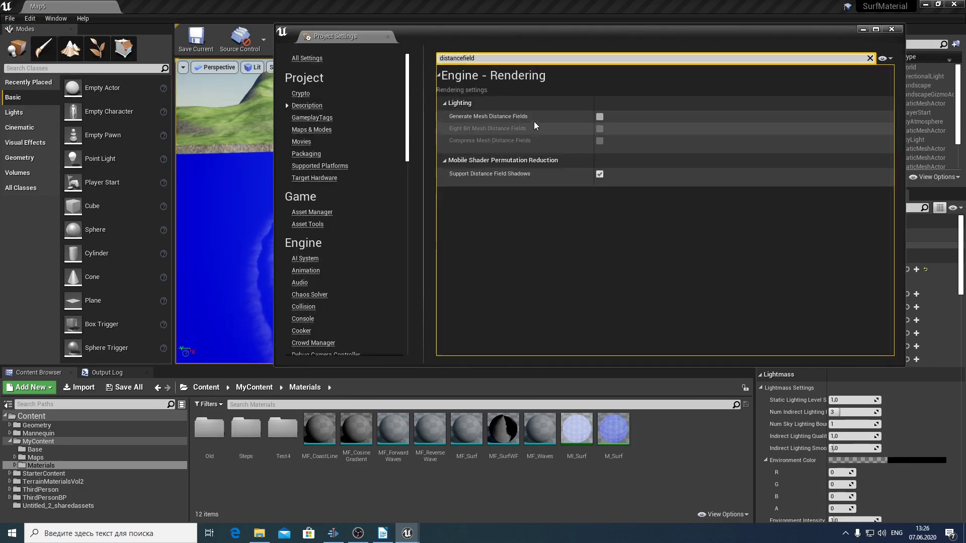
left_click(602, 118)
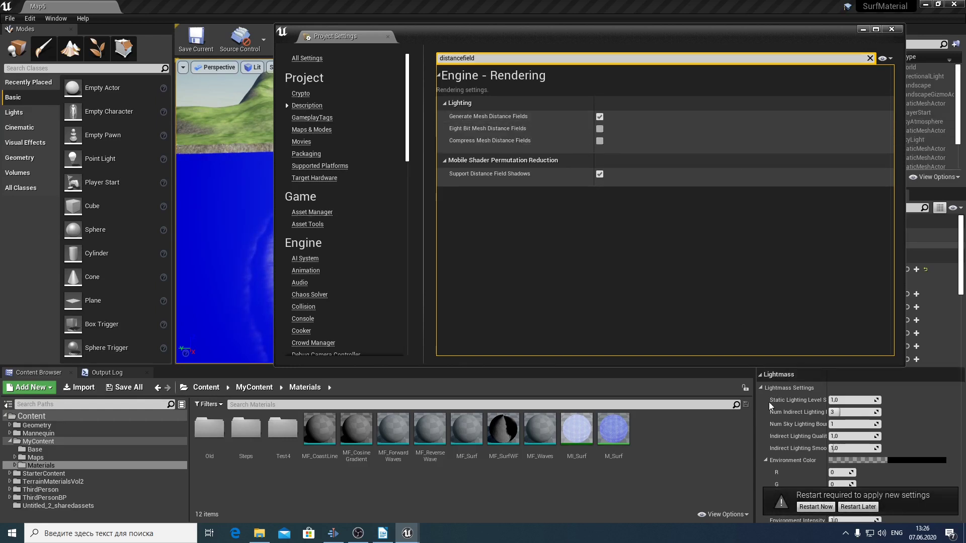
left_click(816, 507)
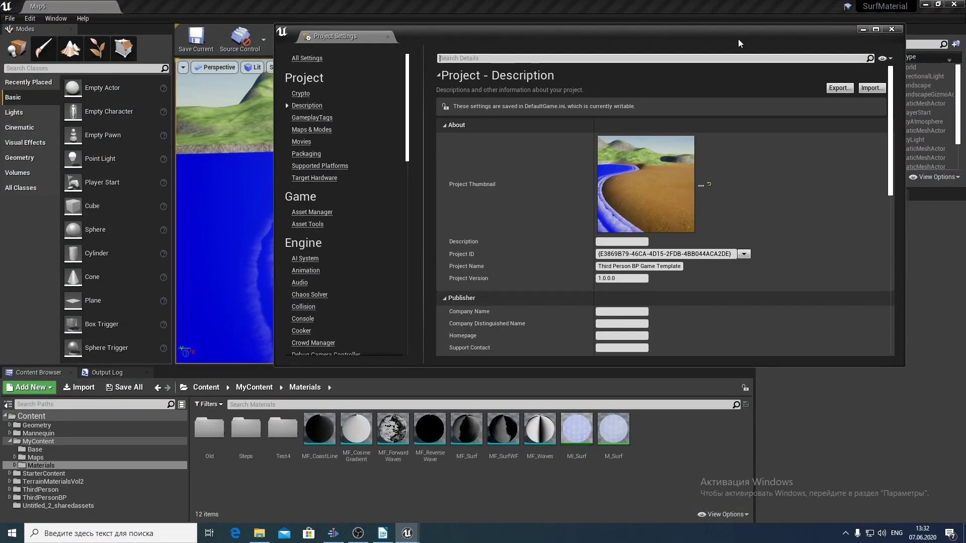
Step: In World Settings, set Global DistanceField View Distance to 1000000
left_click(891, 30)
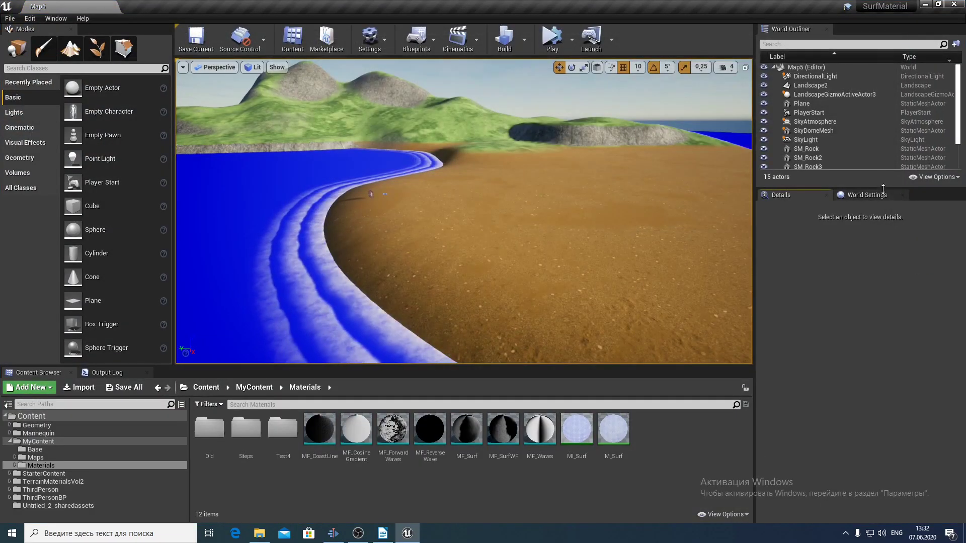
left_click(867, 197)
left_click(828, 208)
type("distancefield")
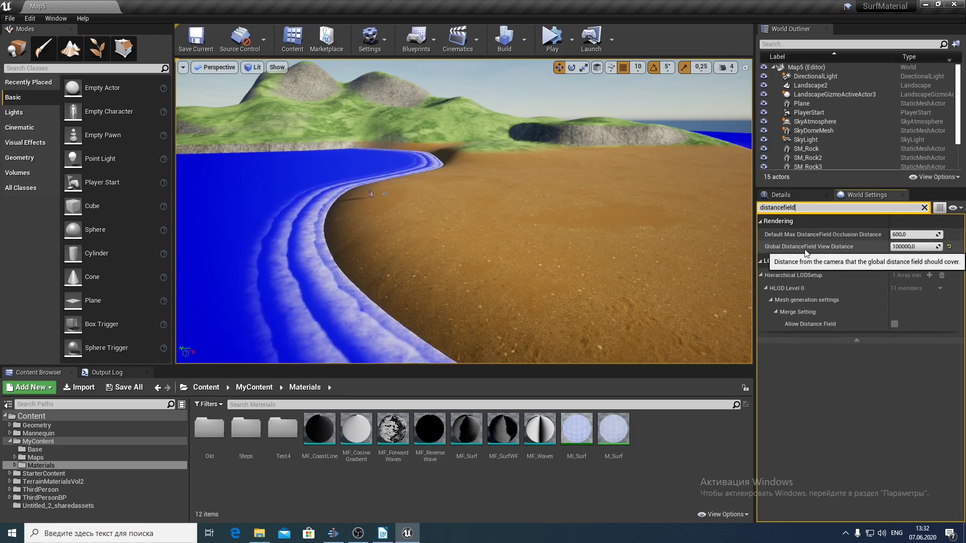
left_click(911, 247)
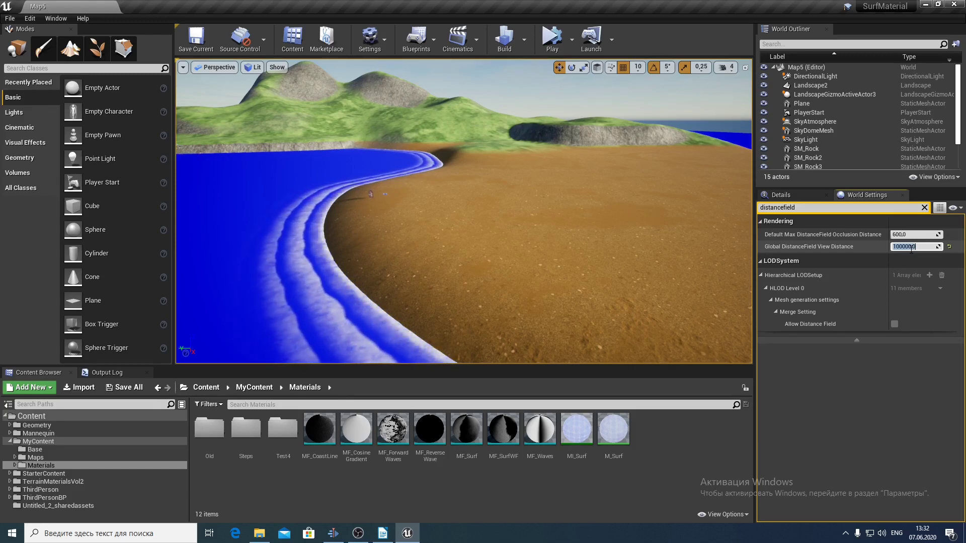
type("10")
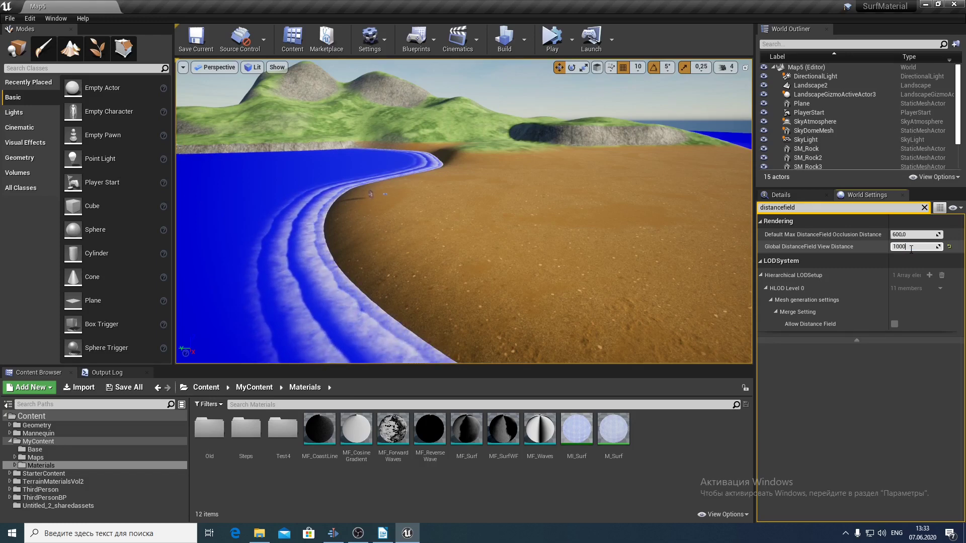
key("Return")
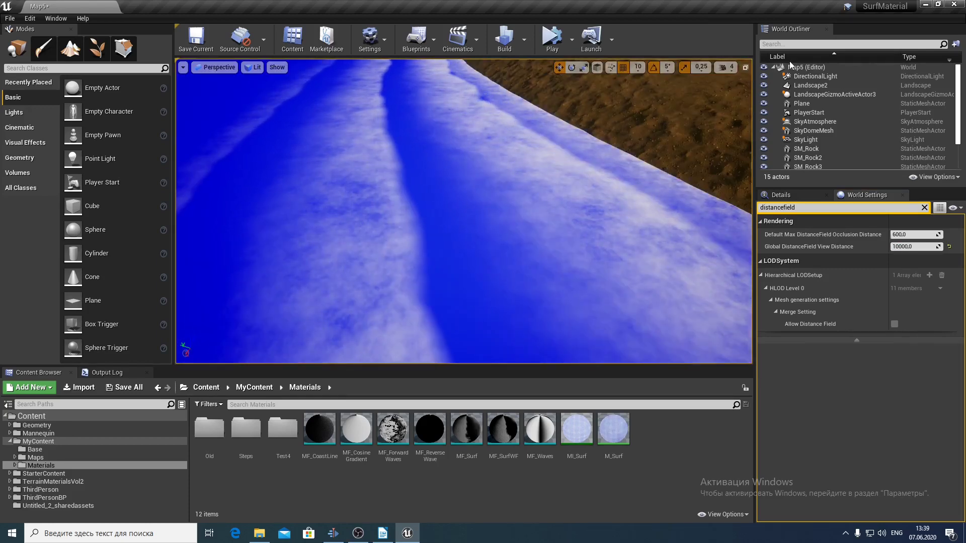
type("00")
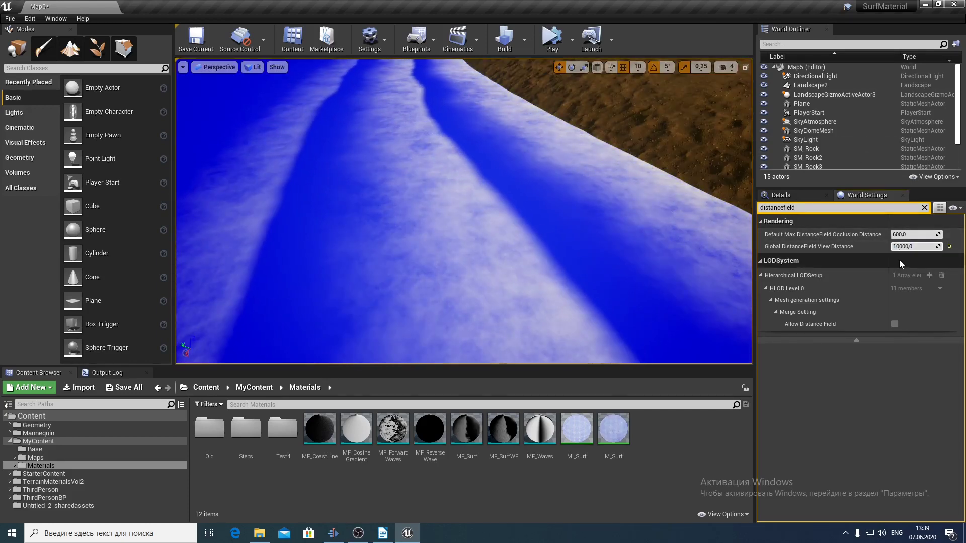
key("Return")
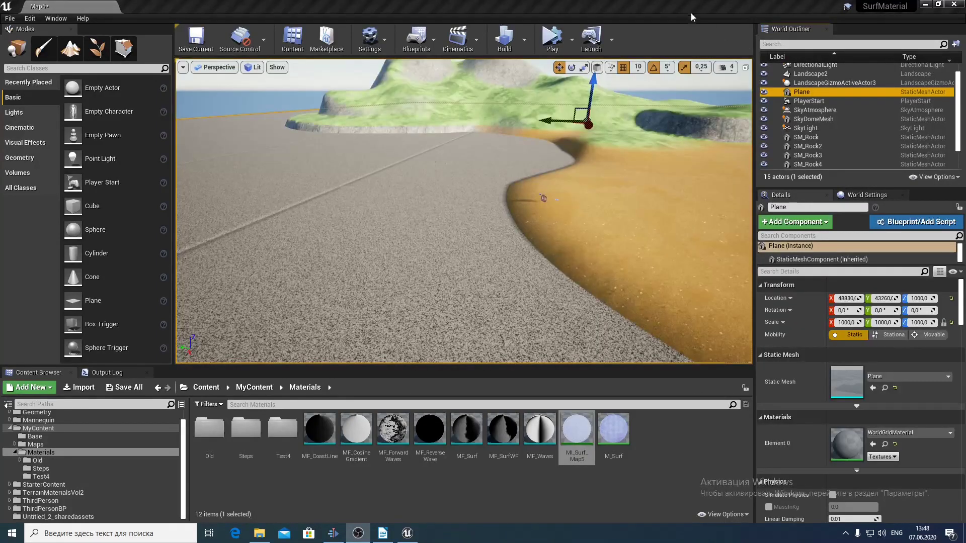
Step: Assign the MI_Surf_Map5 material to the Plane's Element 0
left_click(692, 16)
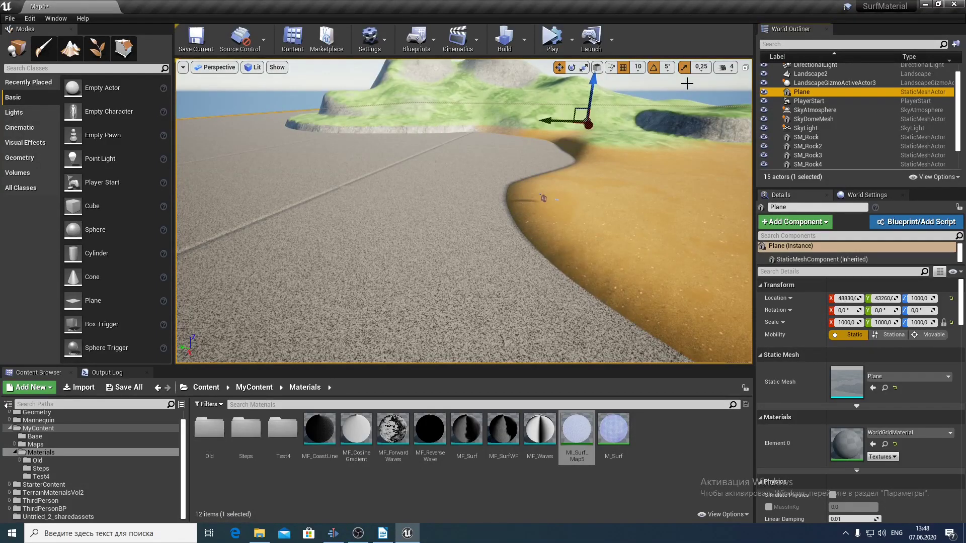
left_click(764, 92)
left_click(765, 92)
left_click(873, 444)
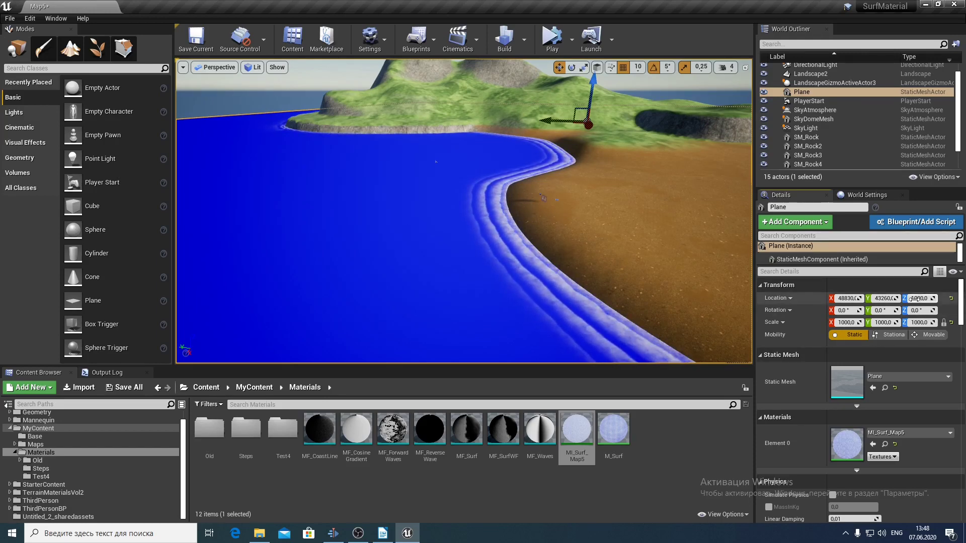
type("100")
Step: Raise the Plane to Location Z 1000 so the water meets the shore
key("Return")
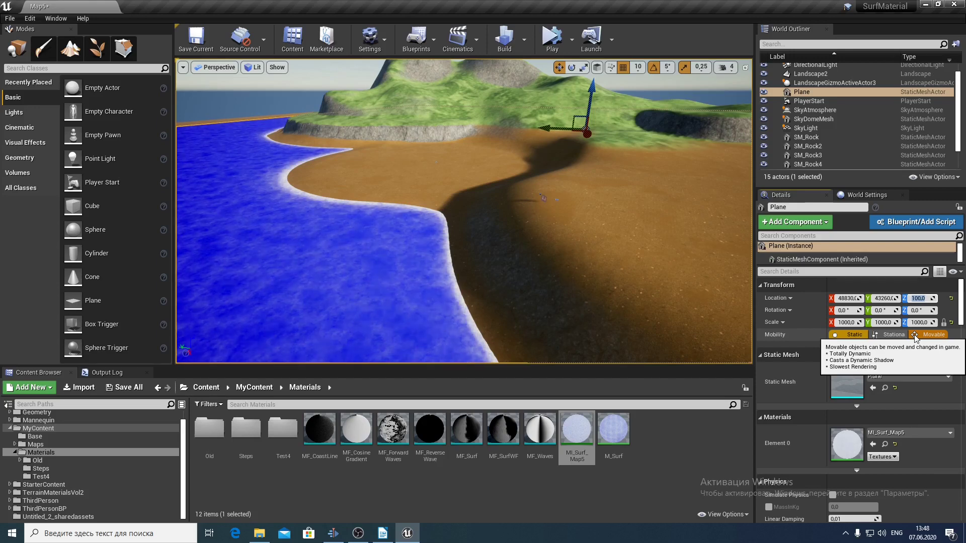
type("1000")
key("Return")
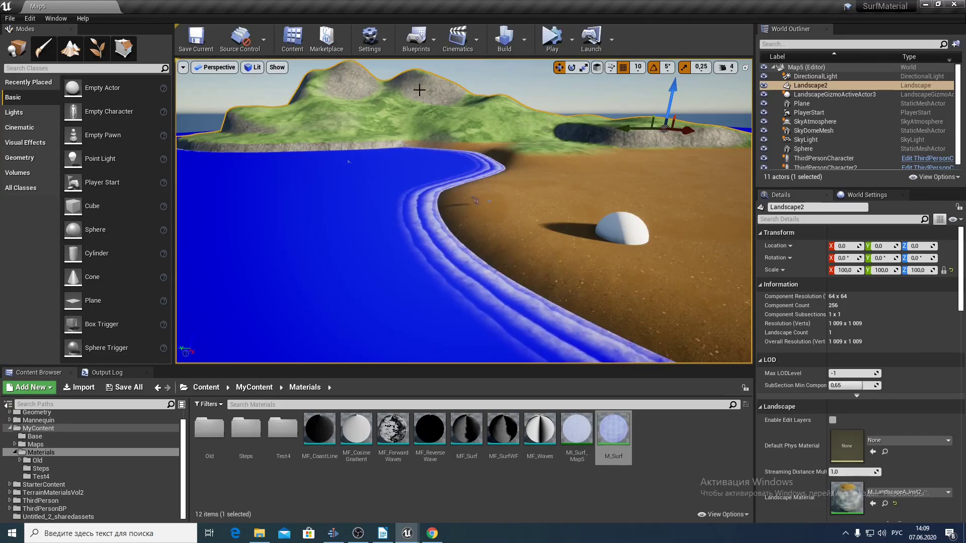
left_click(277, 67)
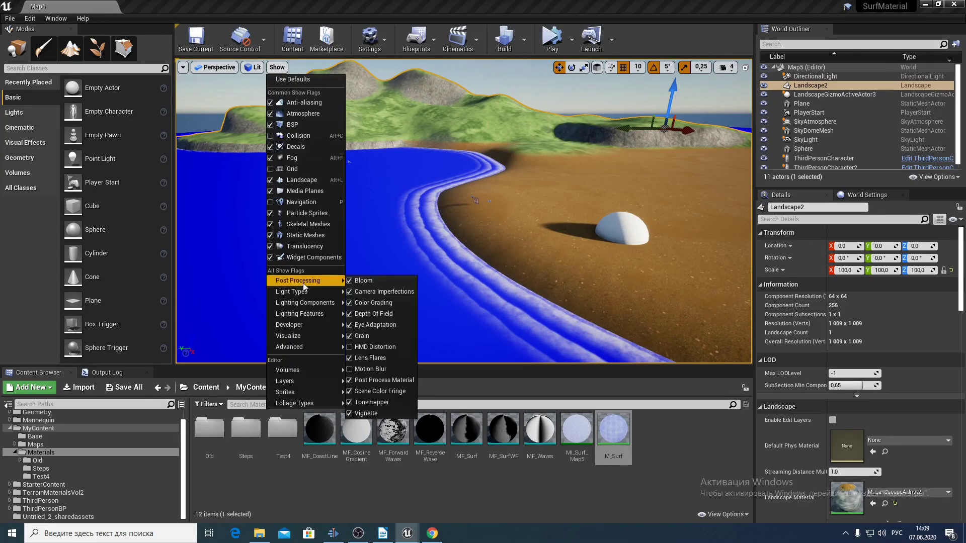
mouse_move(301, 336)
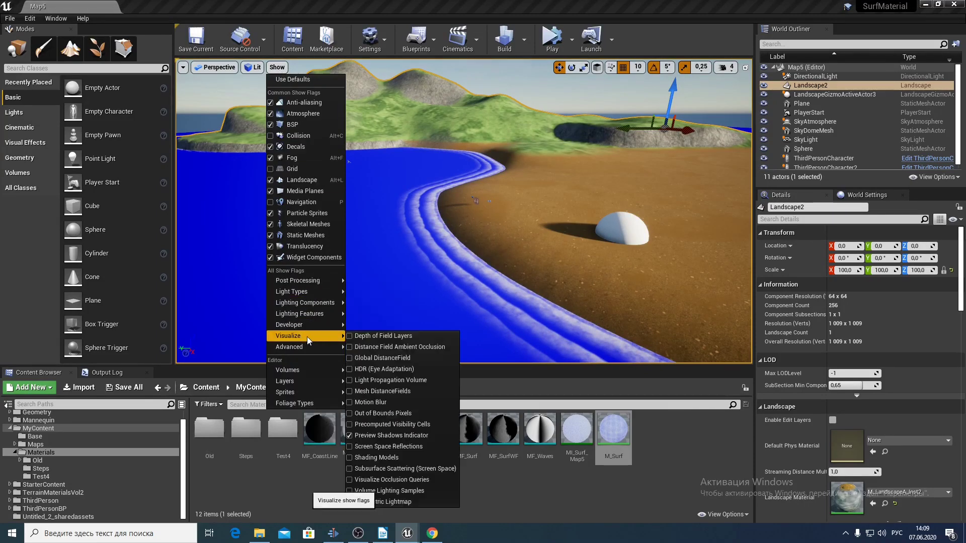
left_click(352, 359)
key("Escape")
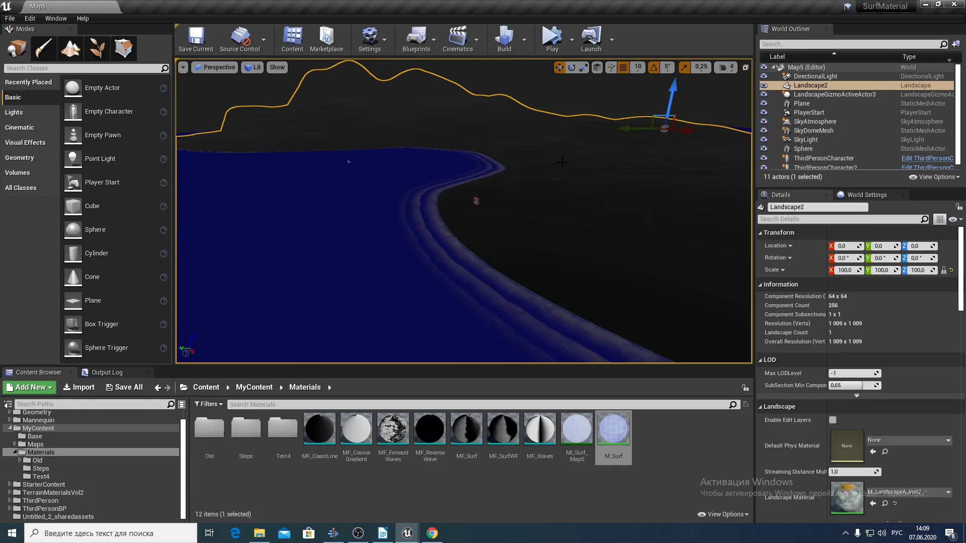
left_click(607, 214)
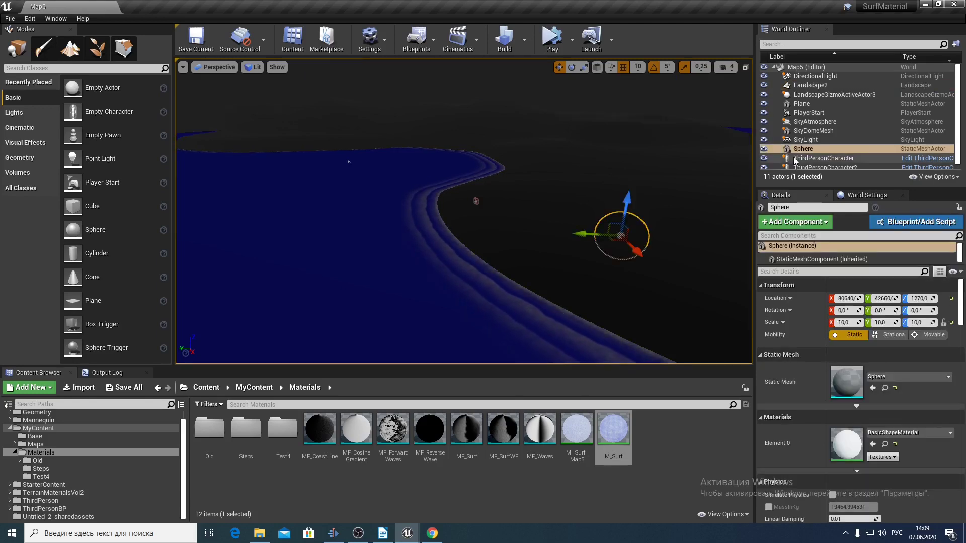
left_click(764, 149)
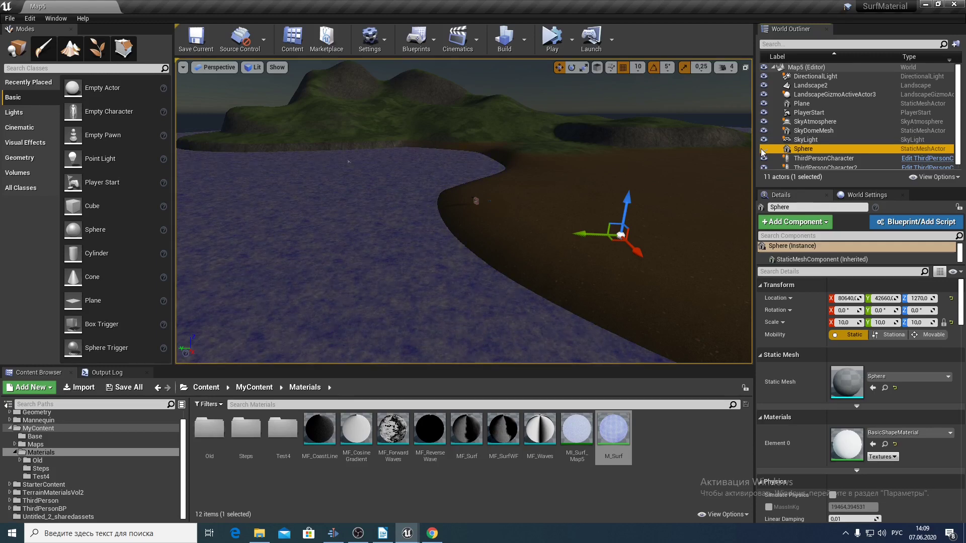
left_click(761, 149)
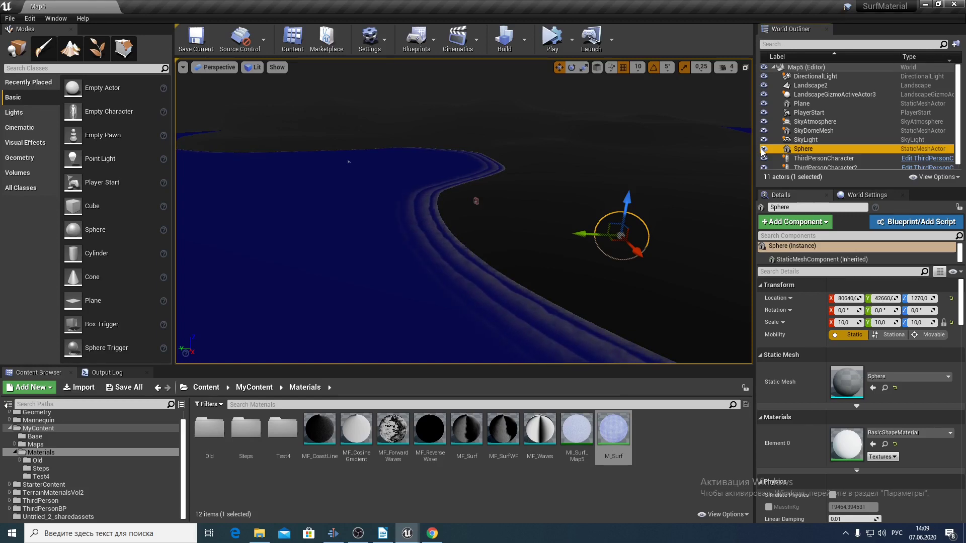
left_click(810, 85)
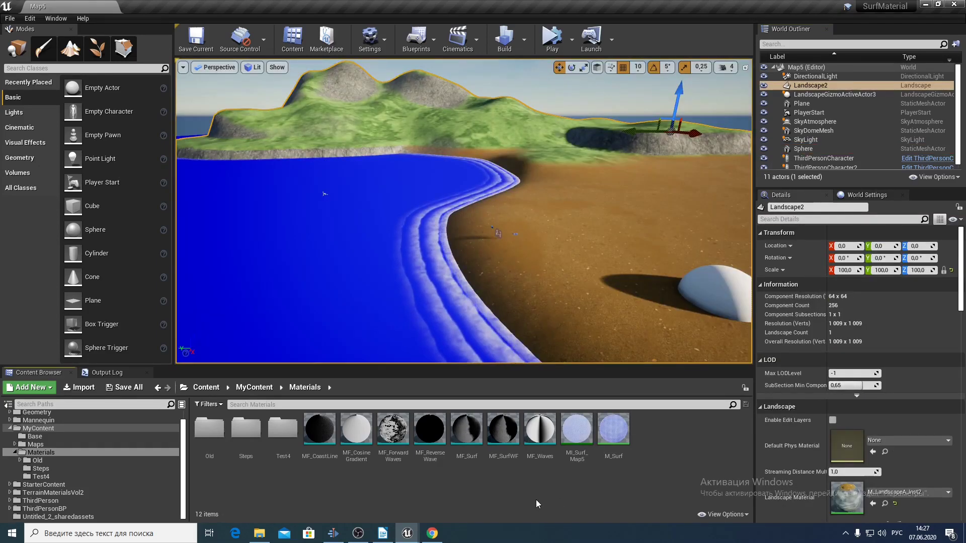
Step: Open M_Surf and inspect the SurfArea, MF_Surf, NormalizeDistanceToCoast and Distance nodes
double_click(615, 436)
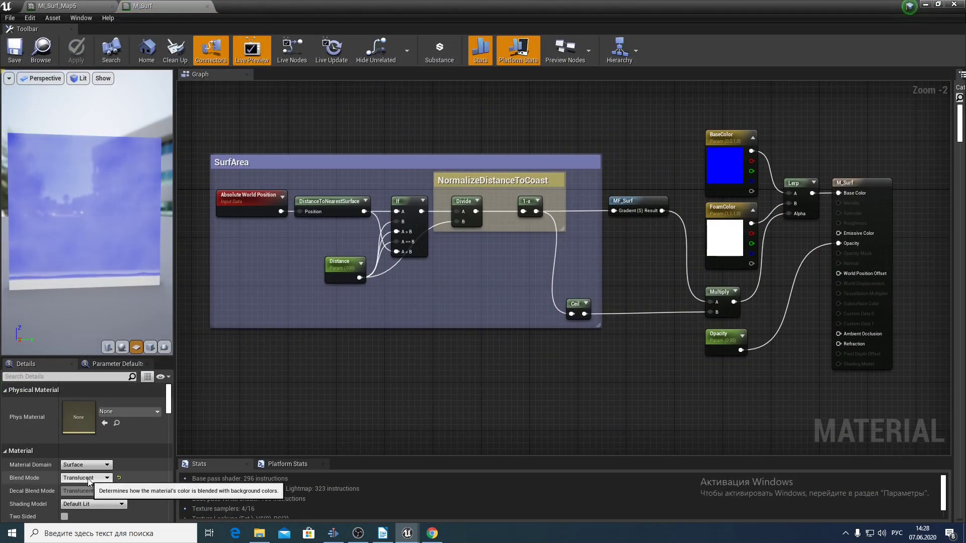
left_click(274, 162)
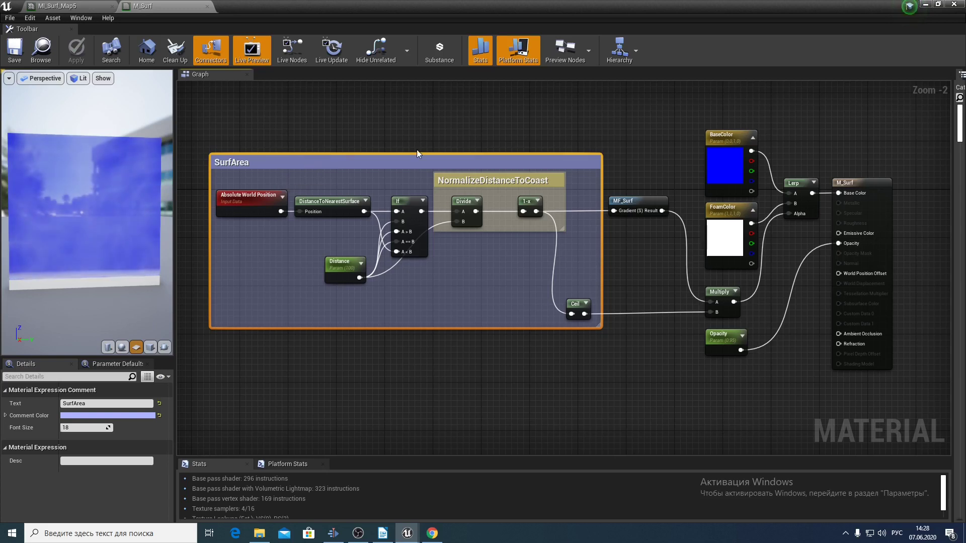
left_click(632, 202)
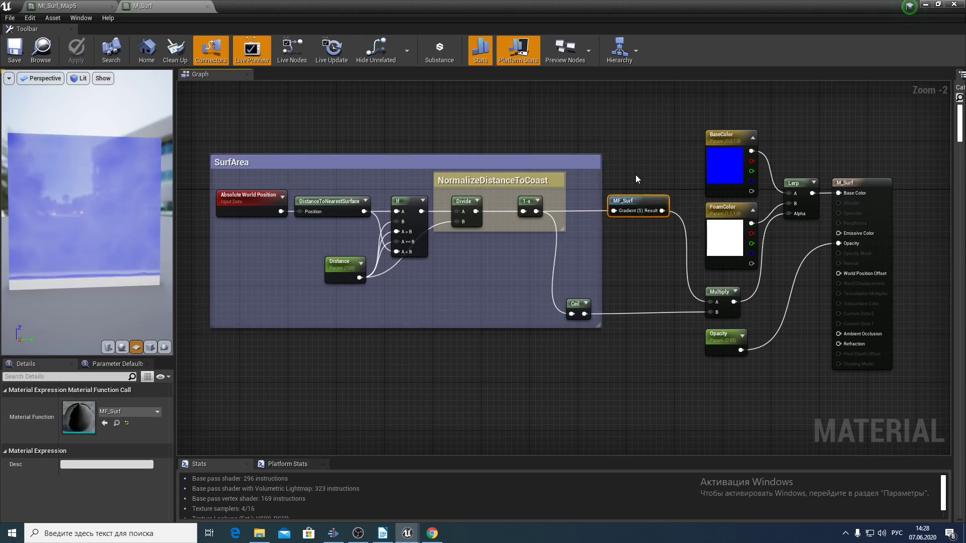
left_click(512, 181)
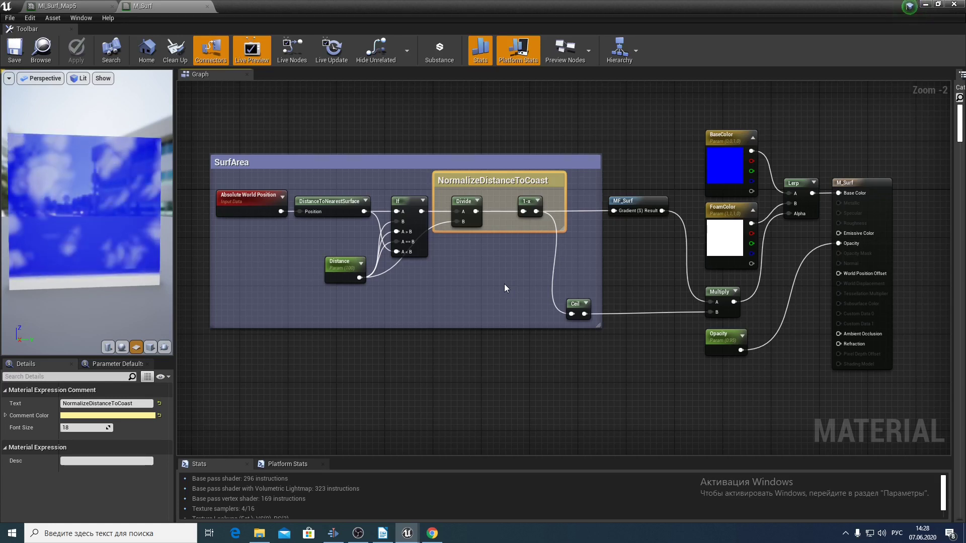
left_click(344, 271)
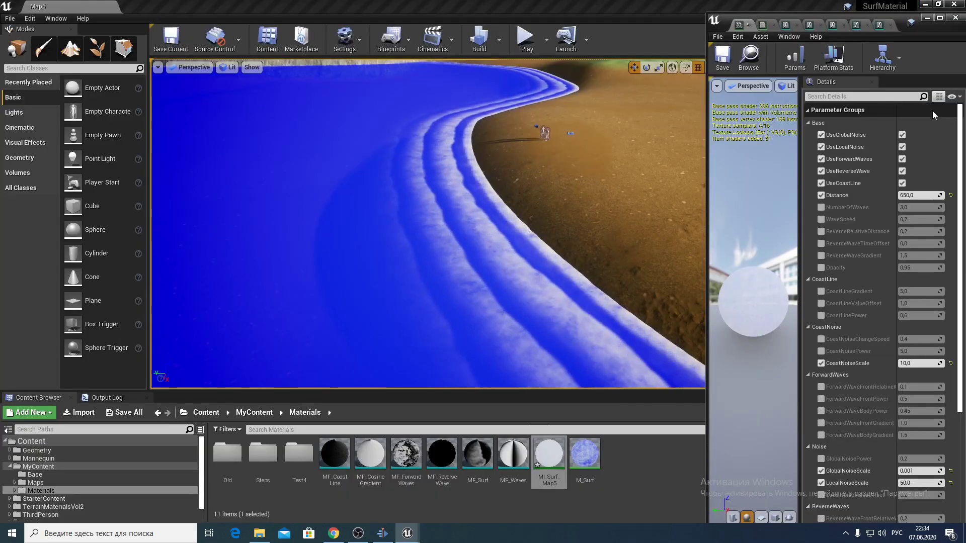
Step: Lower the surf instance's Distance value to 400, then 200
left_click(919, 195)
type("400")
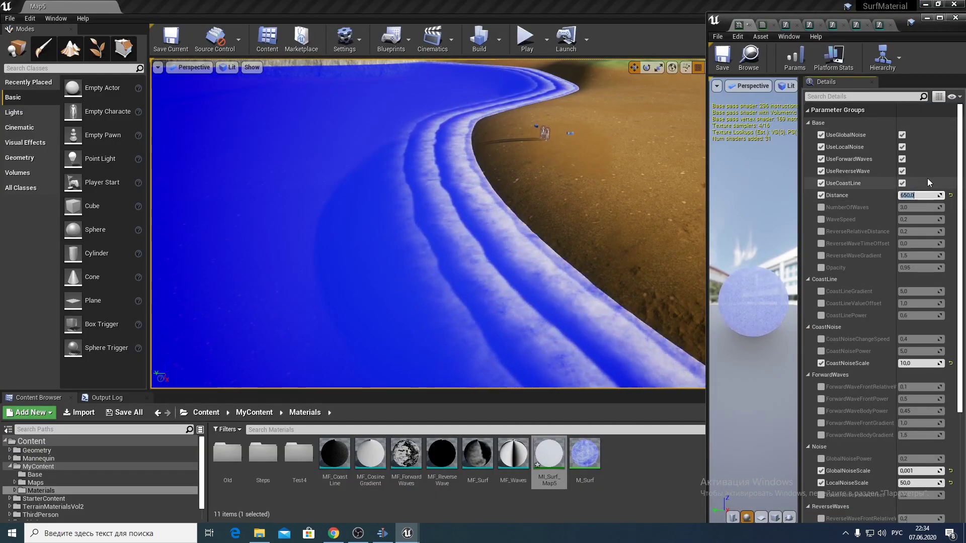
key("BackSpace")
key("BackSpace")
key("BackSpace")
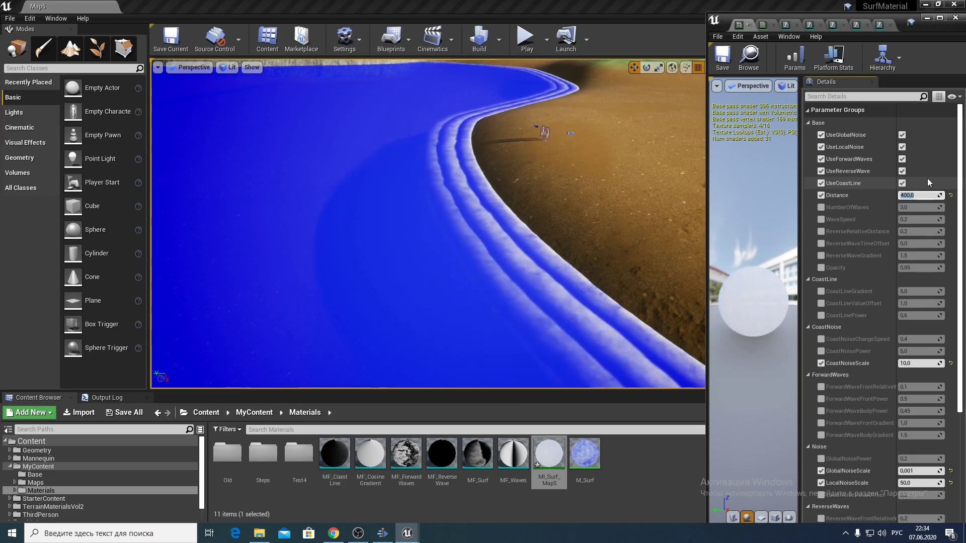
type("200")
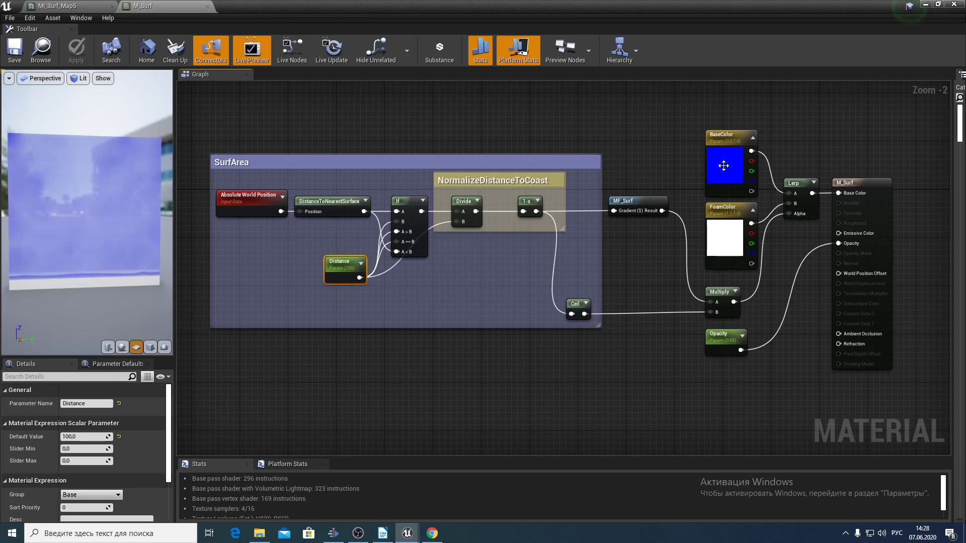
Step: Inspect the BaseColor, FoamColor and Opacity parameters
left_click(723, 165)
left_click(722, 237)
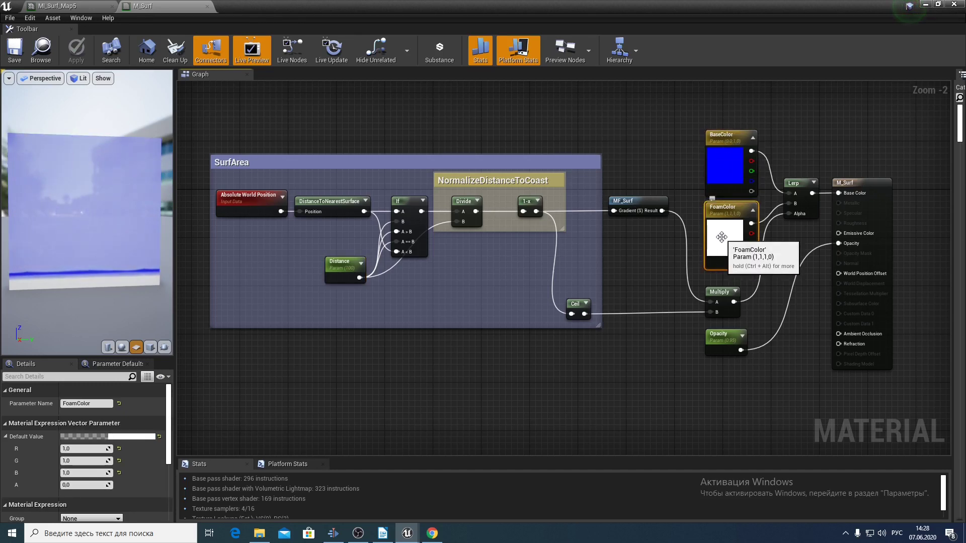
left_click(723, 340)
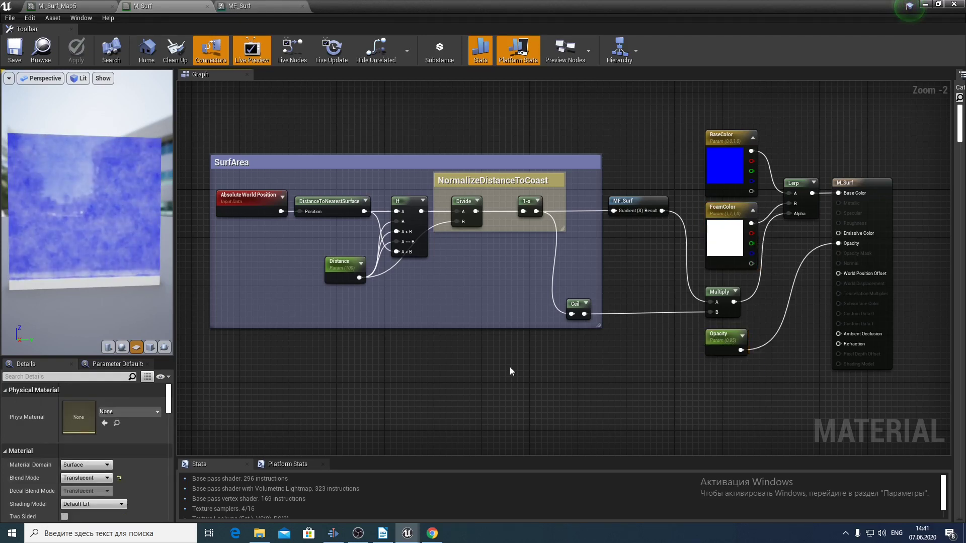
Step: Open the MF_Surf function and inspect its gradient input and output result
double_click(637, 201)
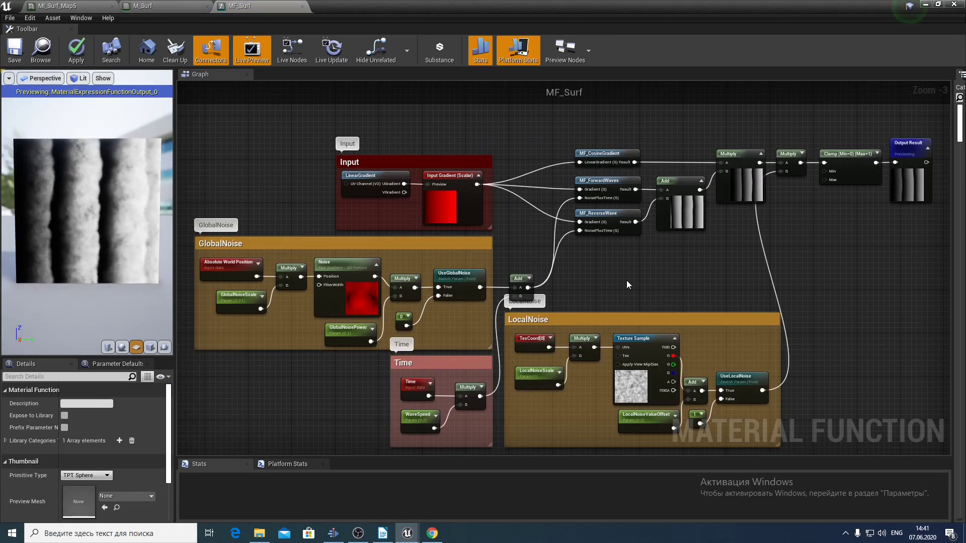
left_click(454, 178)
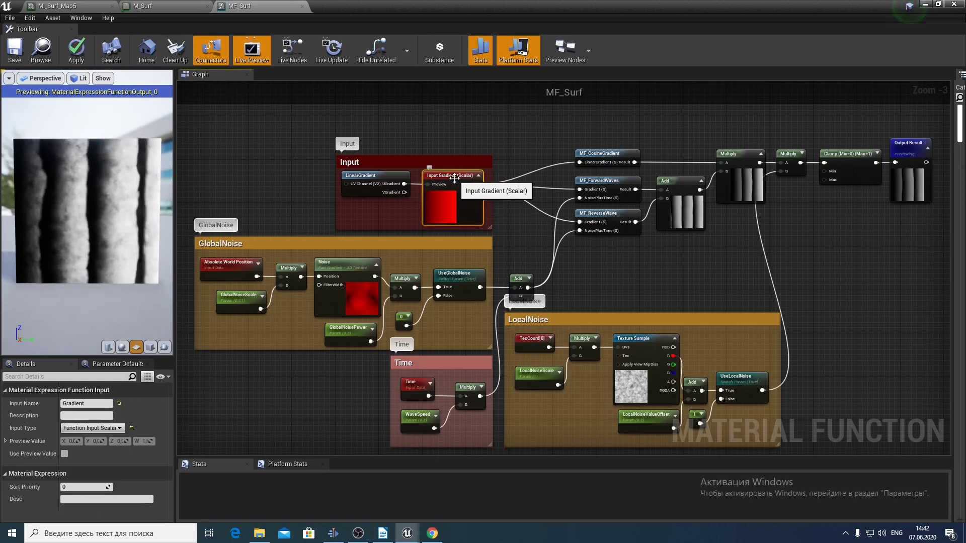
left_click(904, 148)
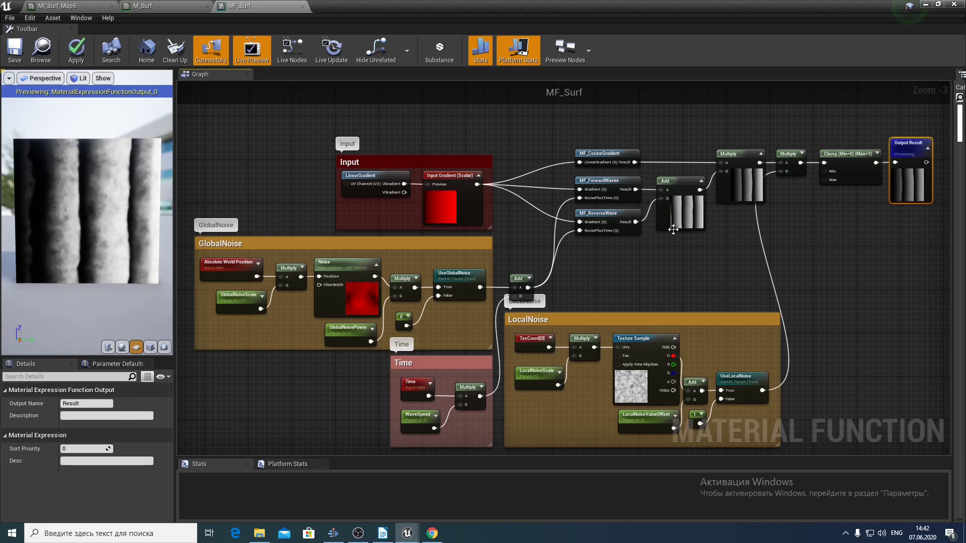
Step: Review the GlobalNoise nodes: scale and power defaults, Noise node, UseGlobalNoise switch
left_click(275, 243)
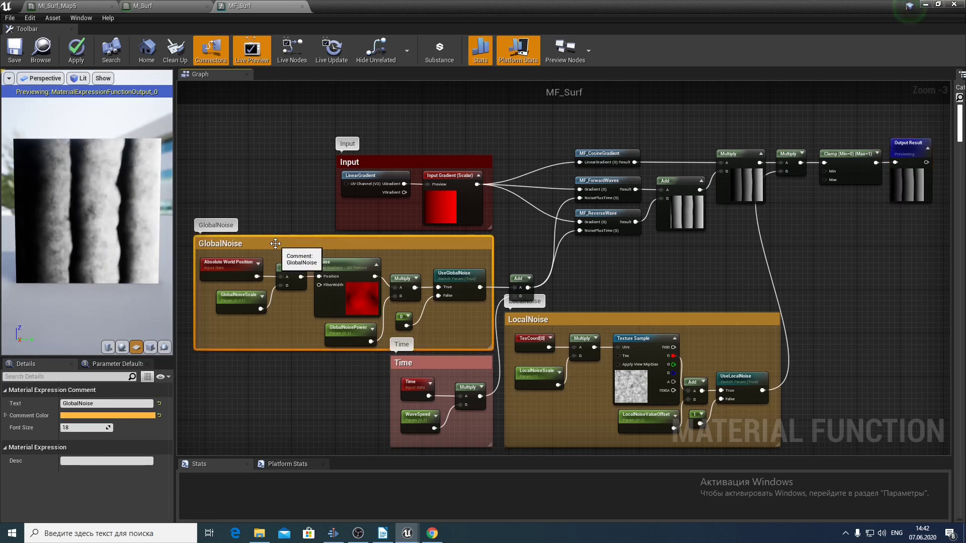
left_click(237, 303)
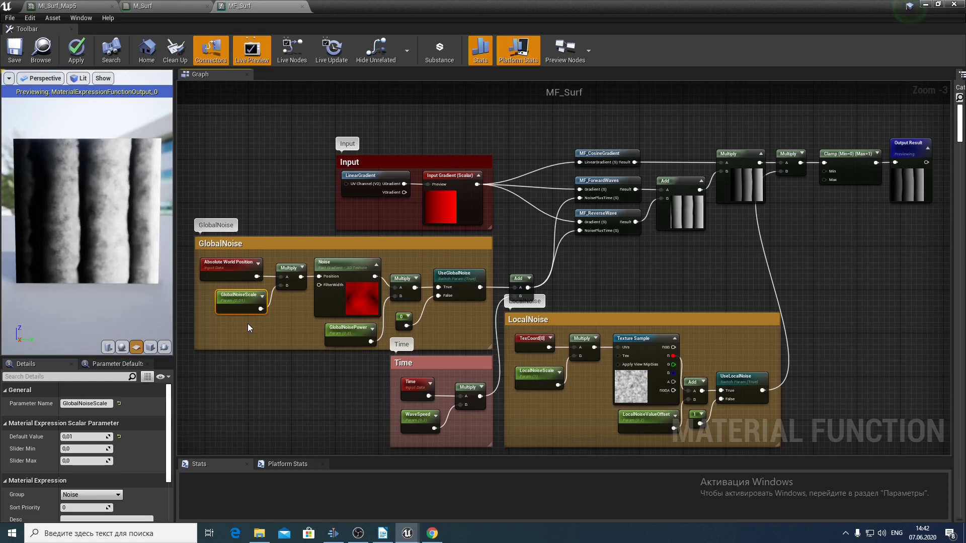
left_click(331, 327)
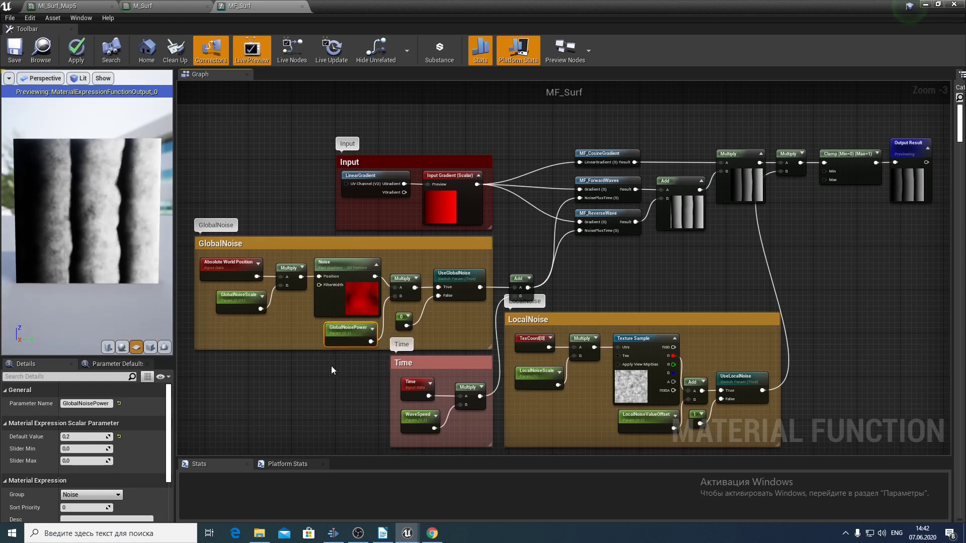
left_click(329, 264)
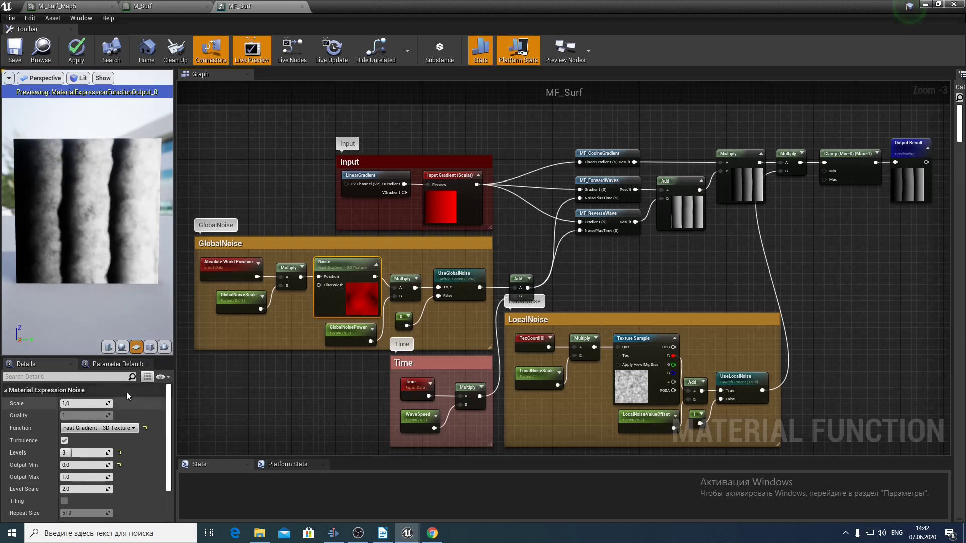
left_click(457, 281)
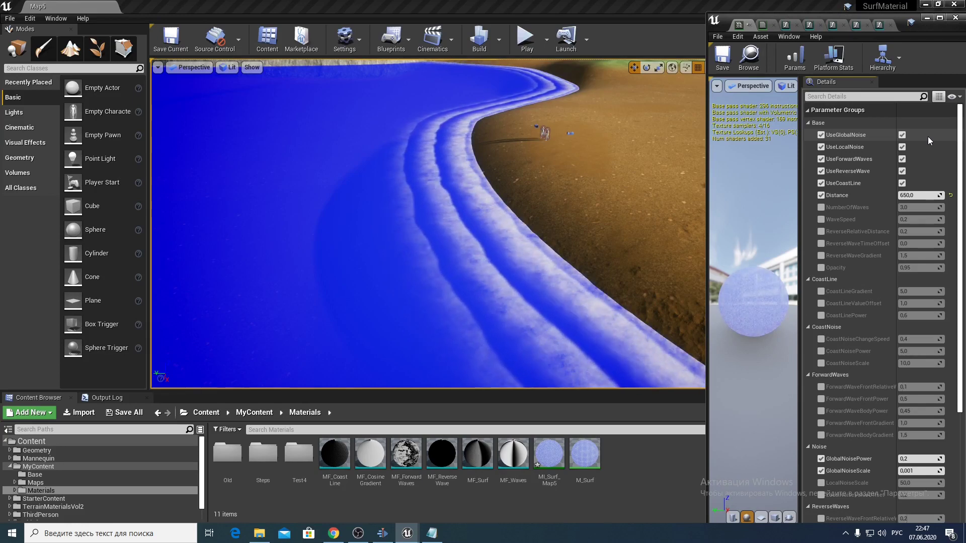
Step: Toggle UseGlobalNoise off and on, then set GlobalNoisePower 0,1 and GlobalNoiseScale 0,005
left_click(902, 135)
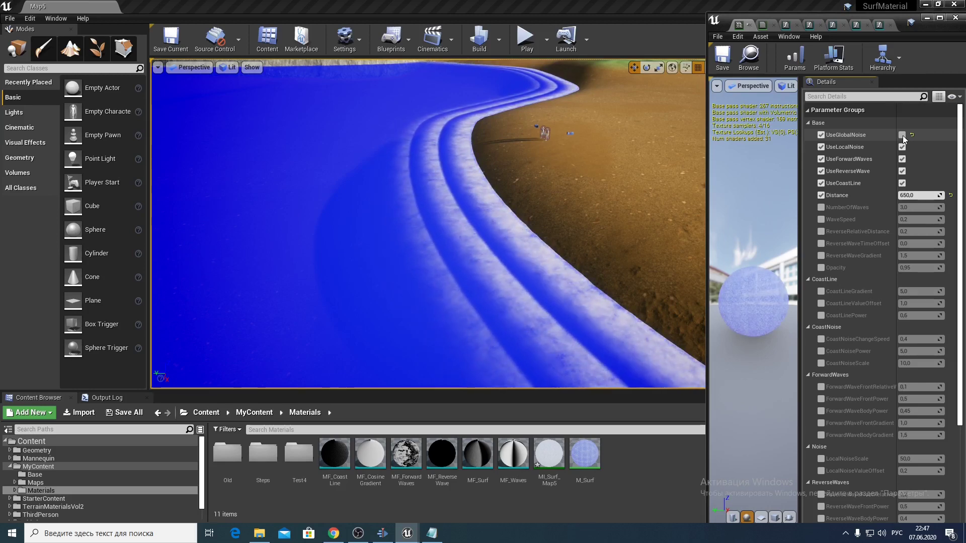
left_click(902, 135)
scroll(933, 164, "down", 5)
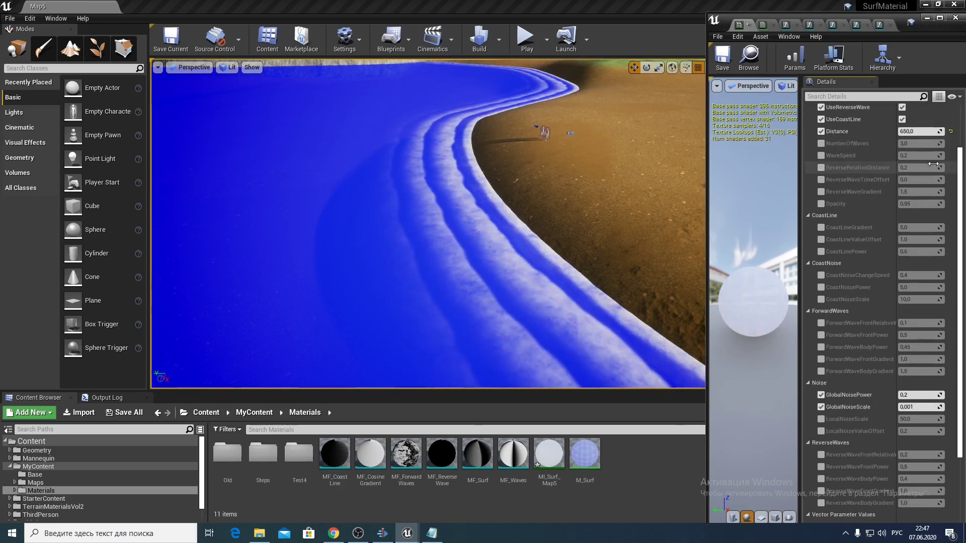
left_click(921, 331)
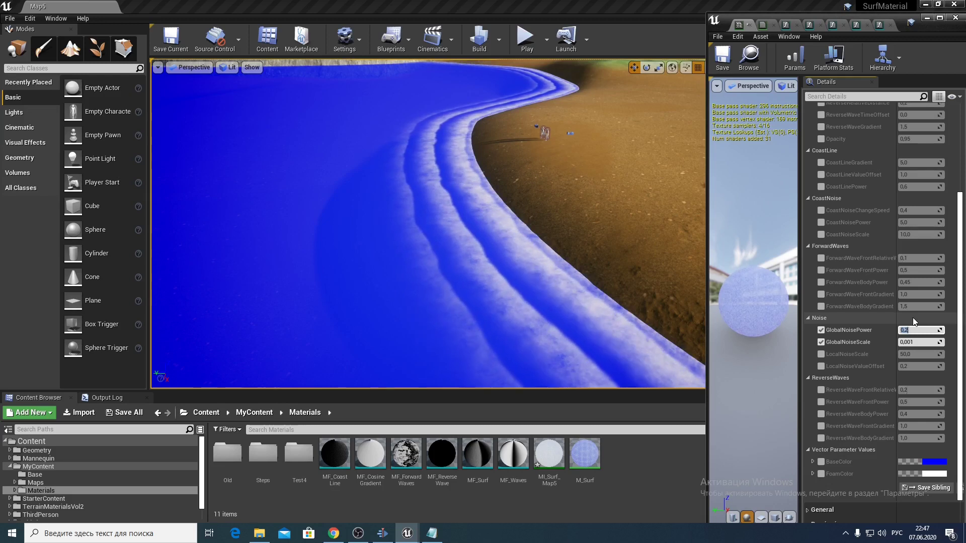
type("0,5")
key("Return")
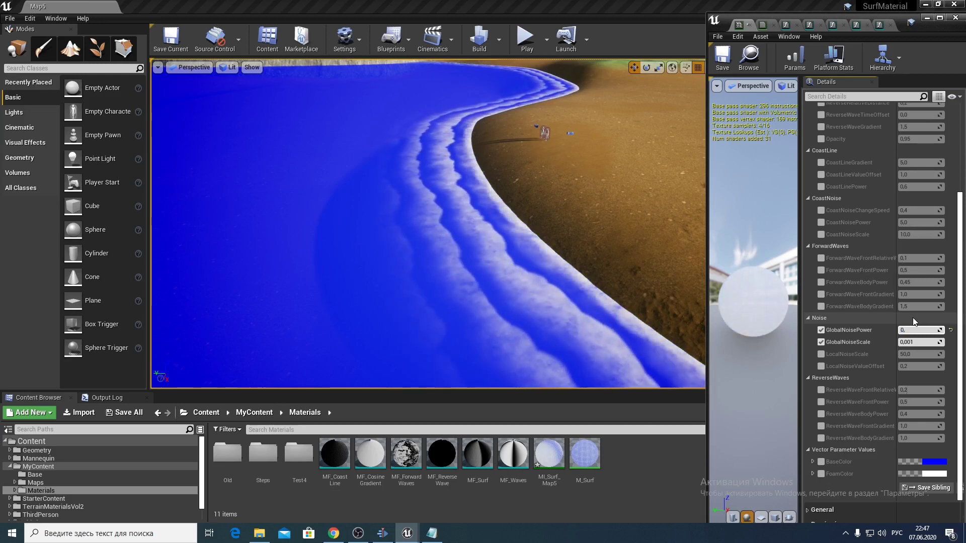
type("0,1")
key("Return")
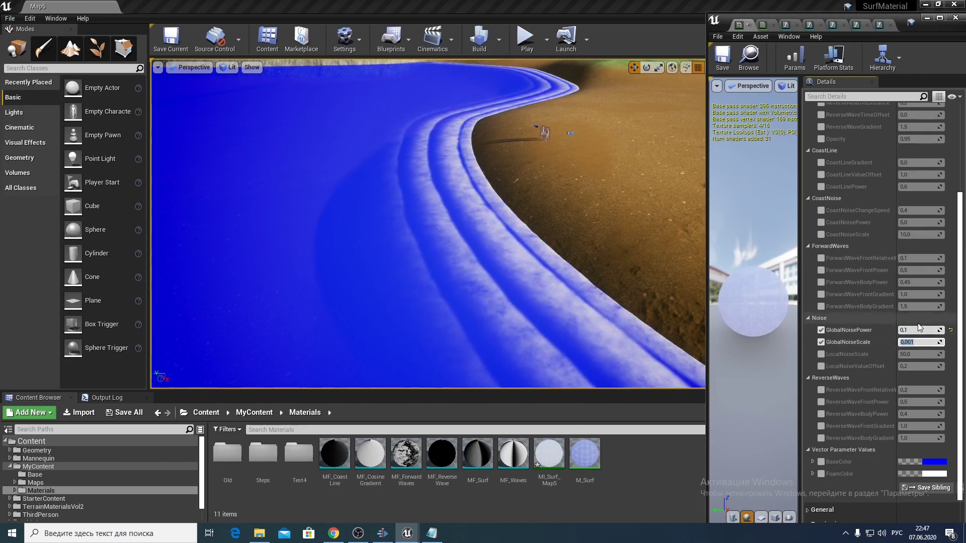
key("Tab")
type("0,")
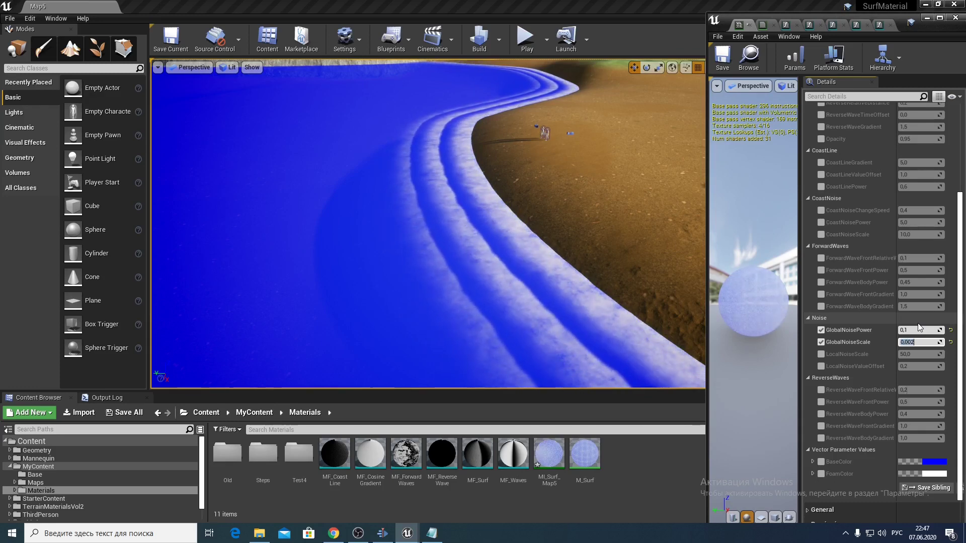
type("005")
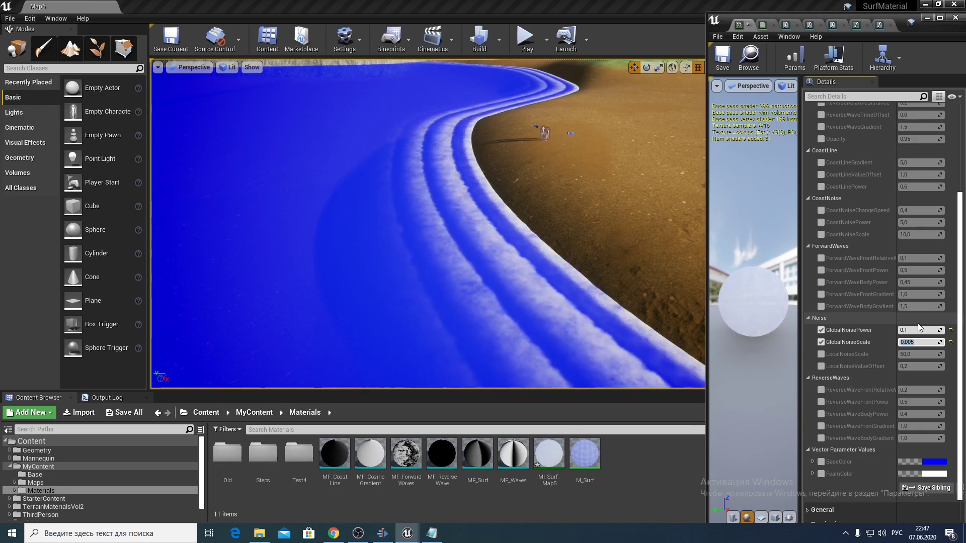
key("Return")
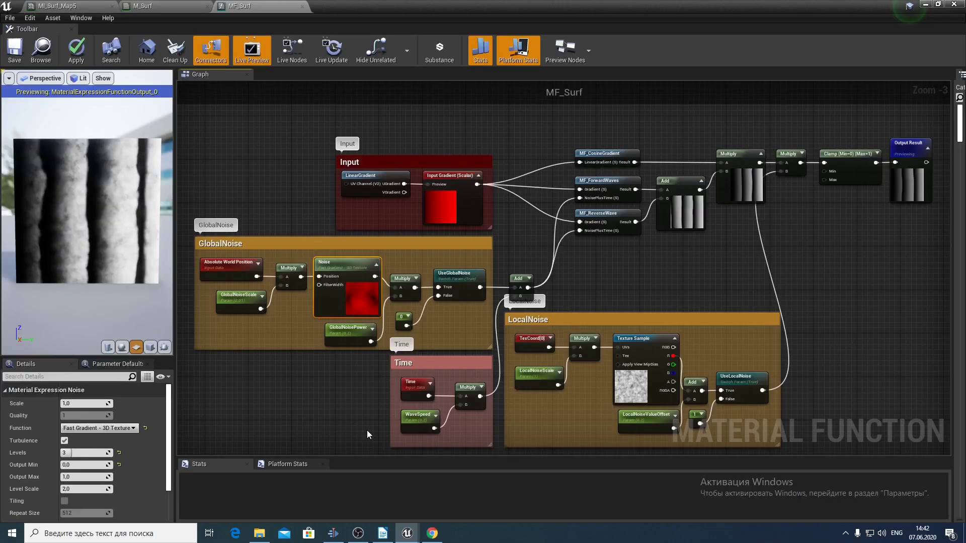
Step: Inspect the Time, GlobalNoise, Add, MF_ForwardWaves, MF_ReverseWave and WaveSpeed nodes
left_click(447, 361)
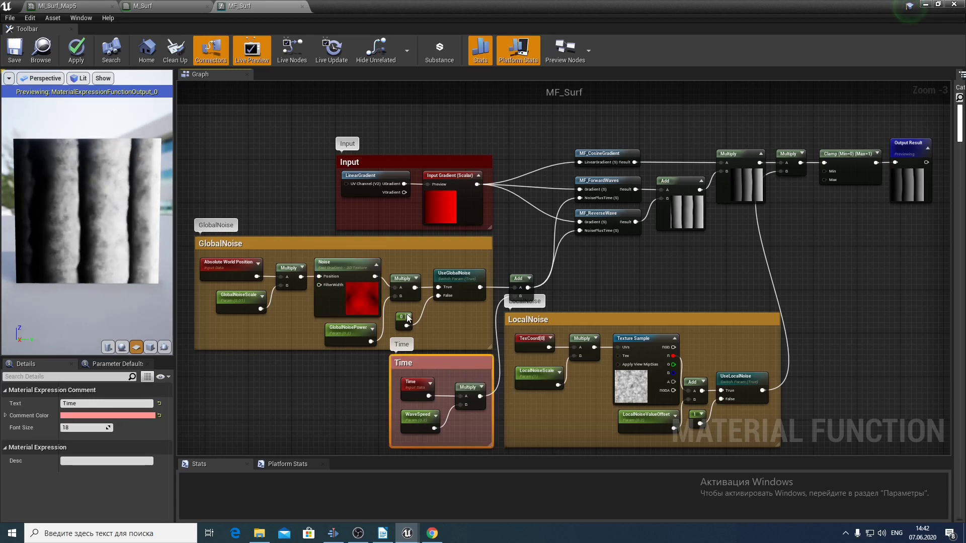
left_click(482, 243)
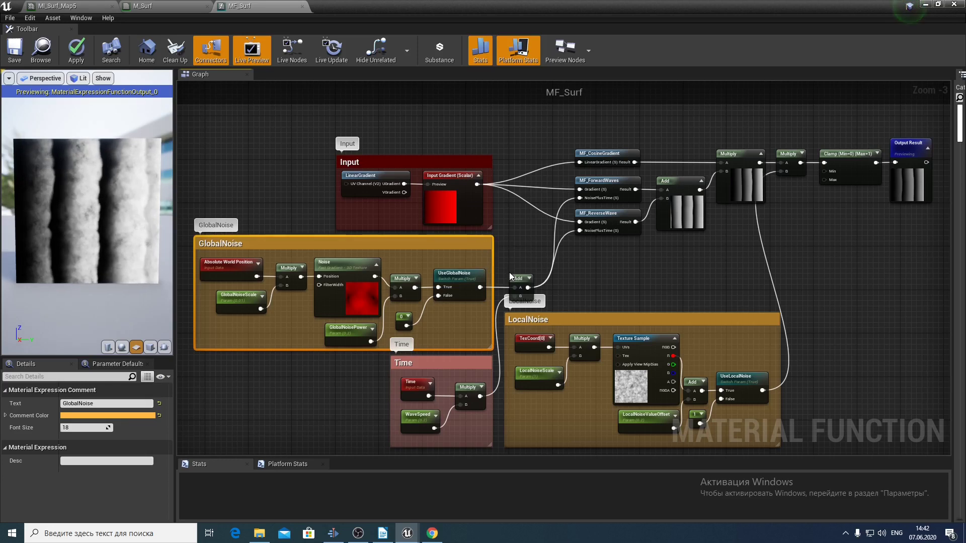
left_click(530, 293)
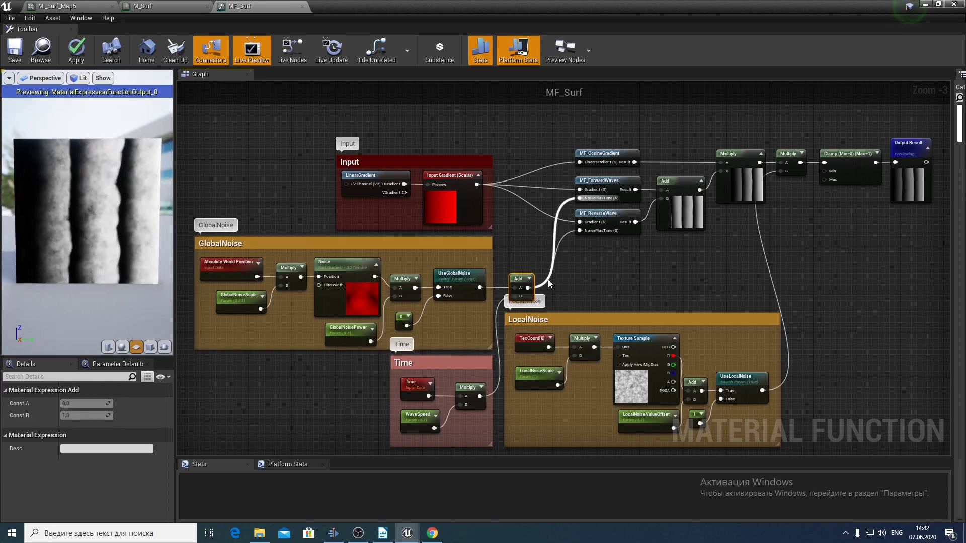
left_click(612, 190)
left_click(610, 220)
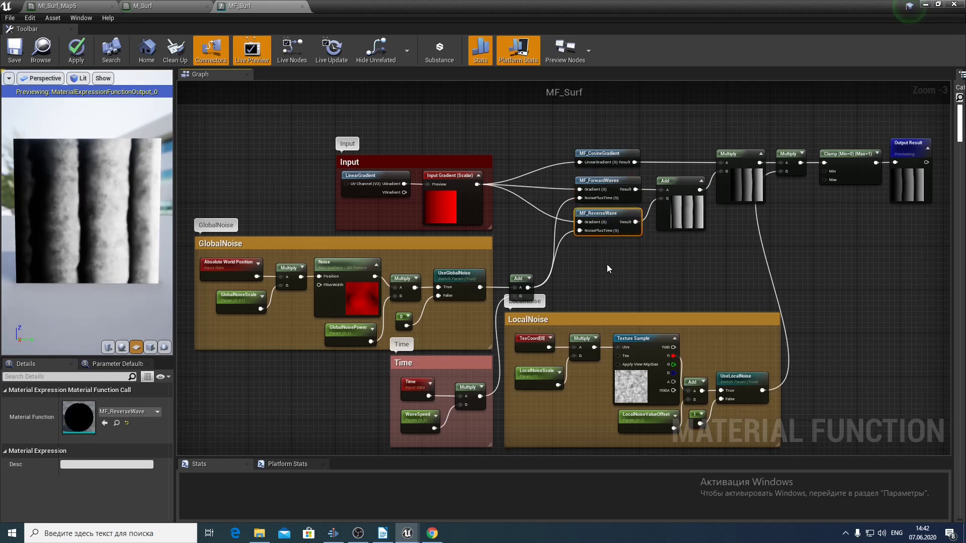
left_click(412, 421)
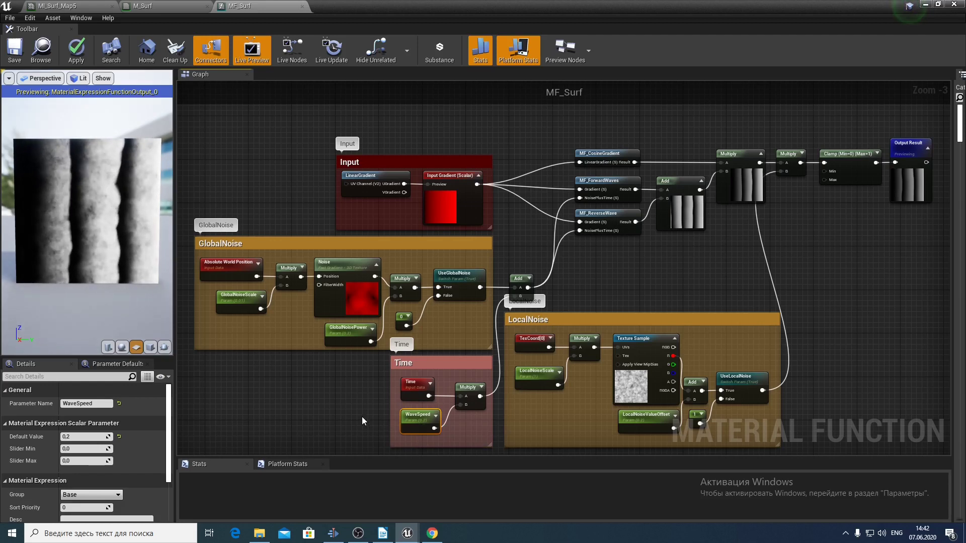
Step: Review the LocalNoise group: scale and offset defaults, noise texture, UseLocalNoise switch
left_click(589, 318)
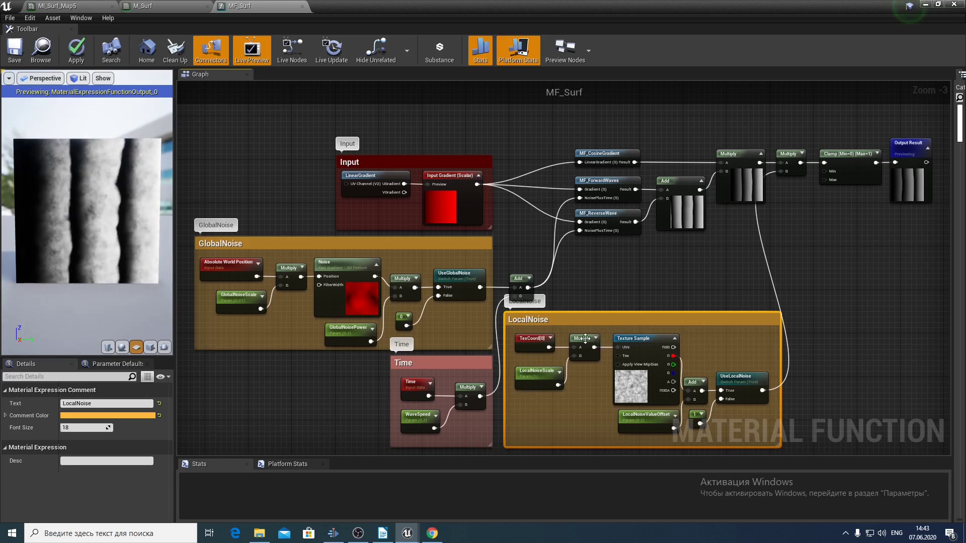
left_click(531, 378)
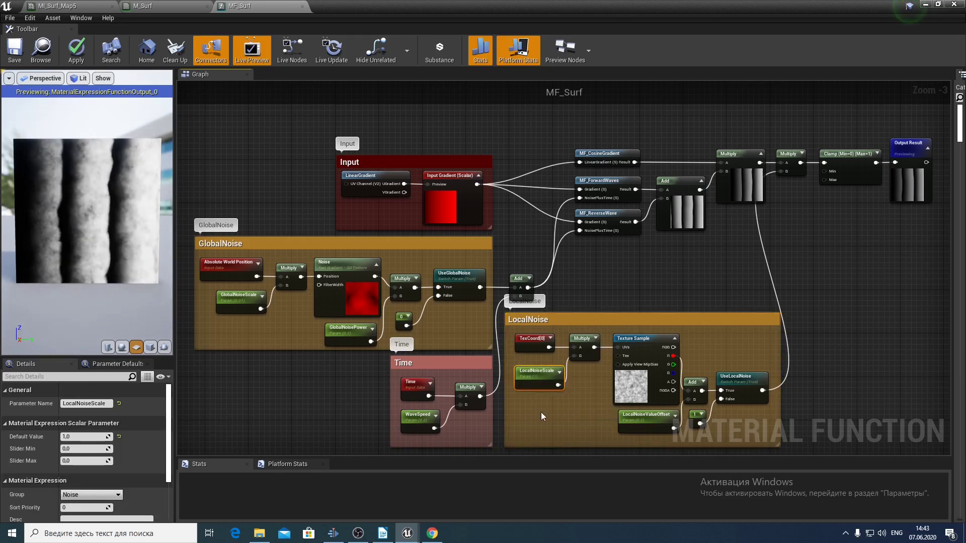
left_click(649, 425)
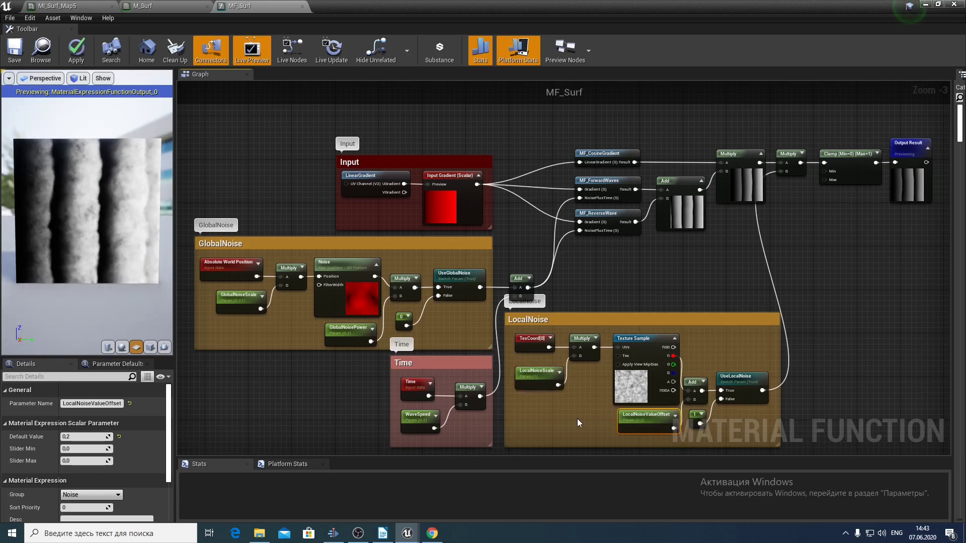
left_click(646, 387)
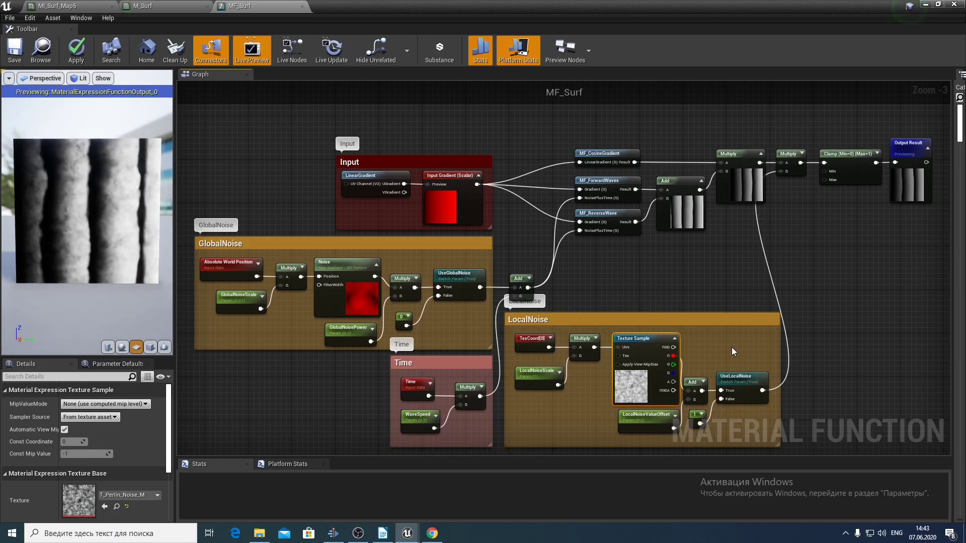
left_click(731, 347)
left_click(742, 382)
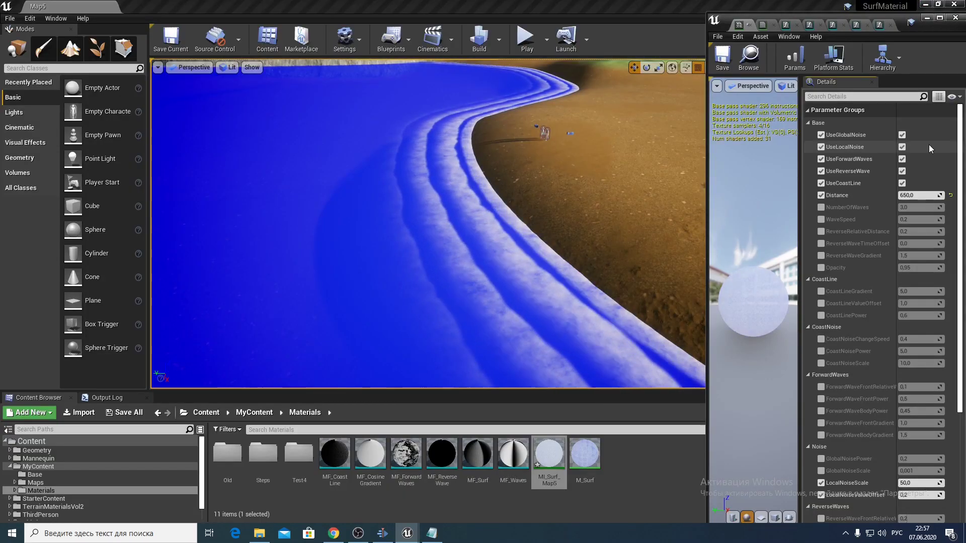
Step: Toggle UseLocalNoise off and on, then set LocalNoiseScale 10 and LocalNoiseValueOffset 0
left_click(902, 147)
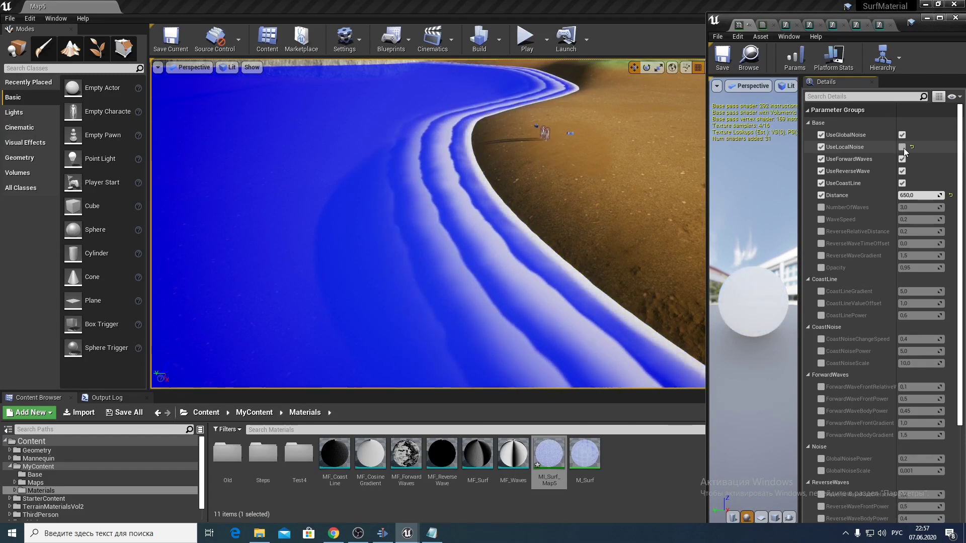
left_click(902, 147)
scroll(925, 161, "down", 5)
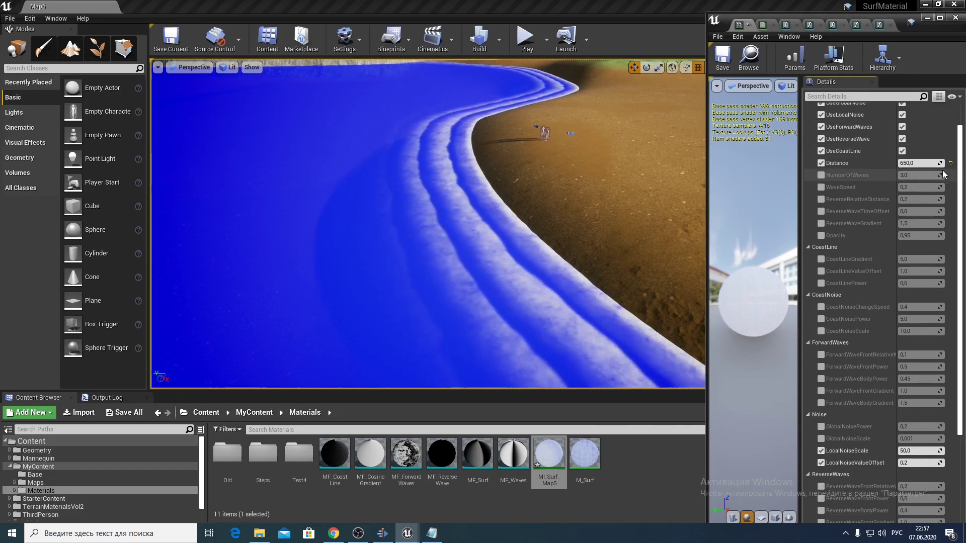
left_click(918, 306)
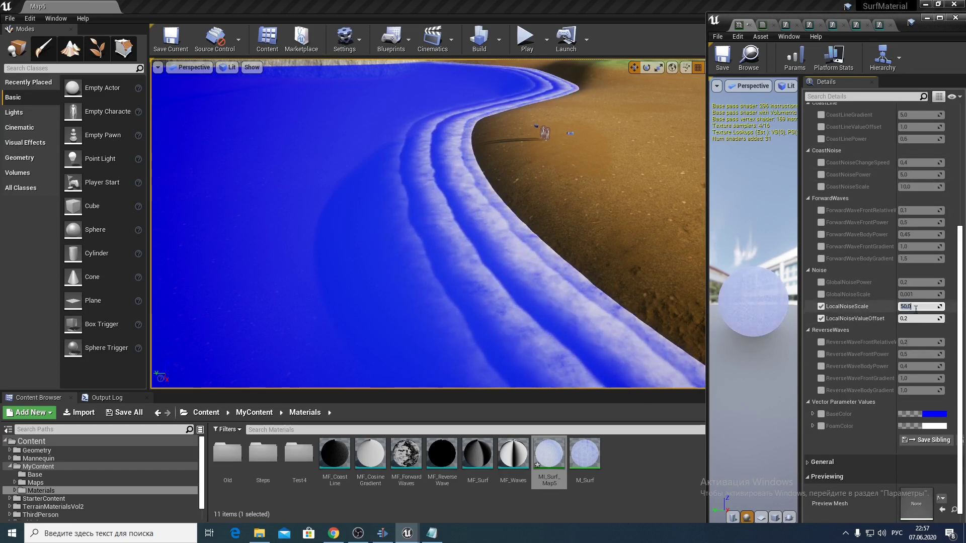
type("1")
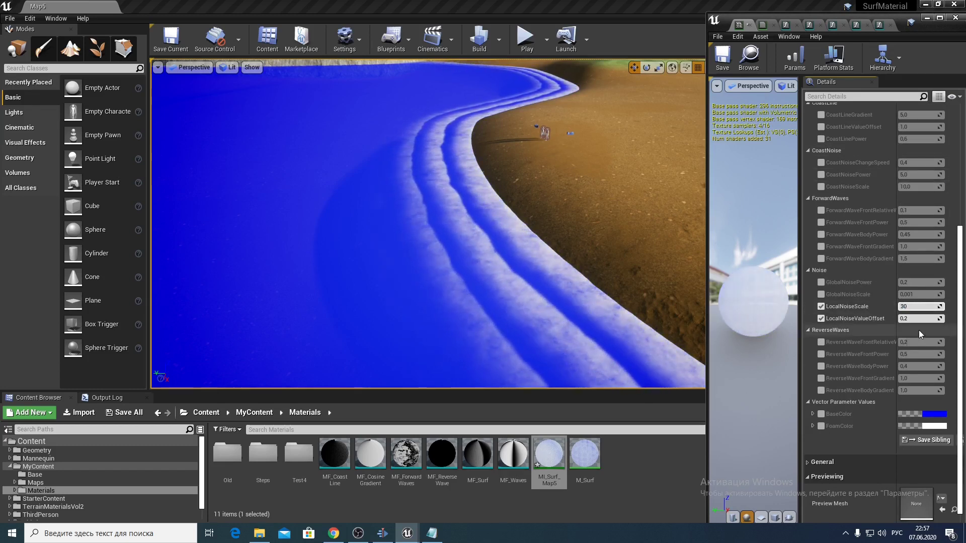
type("0")
key("Return")
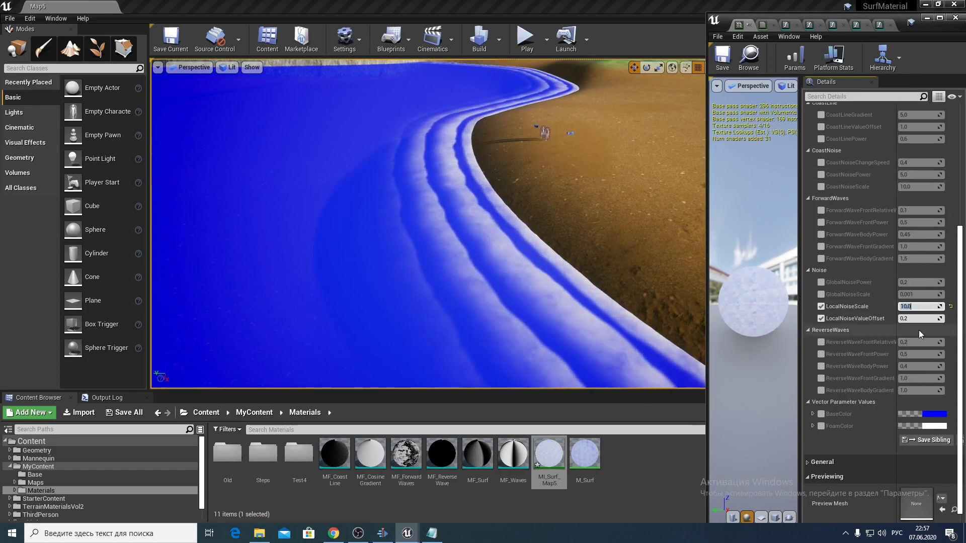
left_click(918, 318)
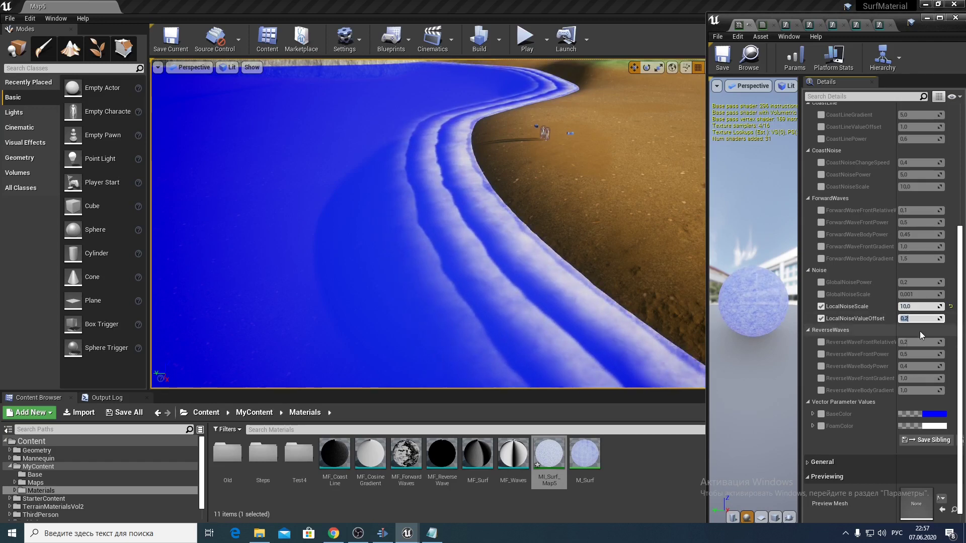
type("0")
key("Return")
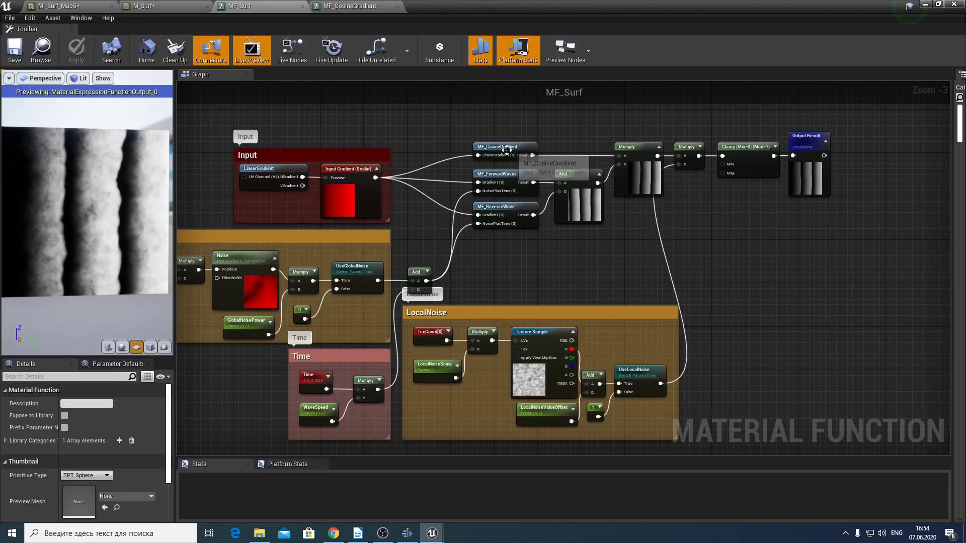
left_click(503, 147)
double_click(506, 148)
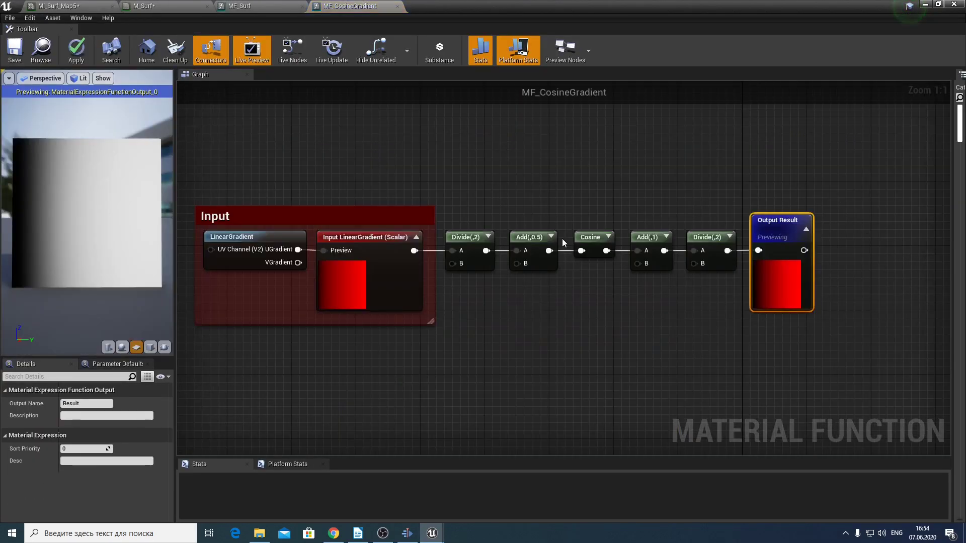
left_click(370, 241)
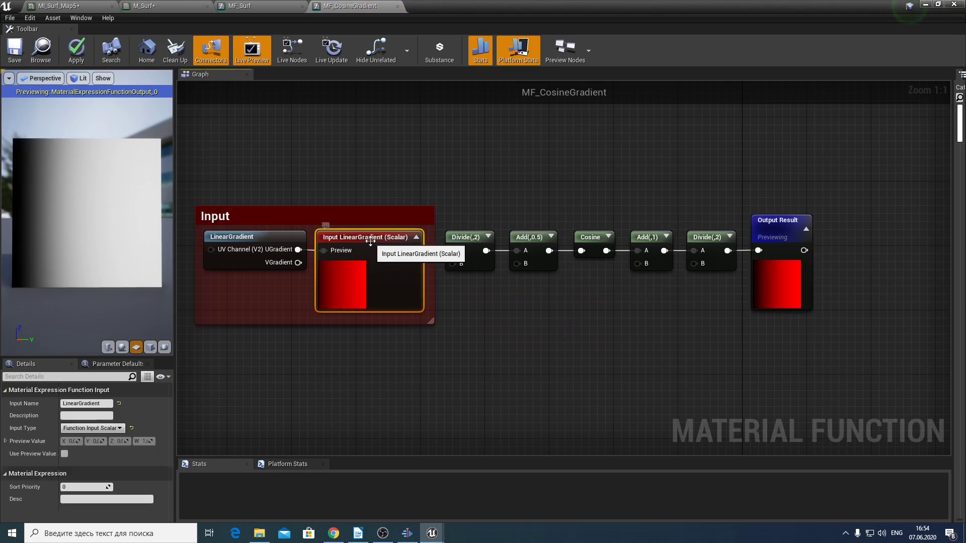
left_click(761, 235)
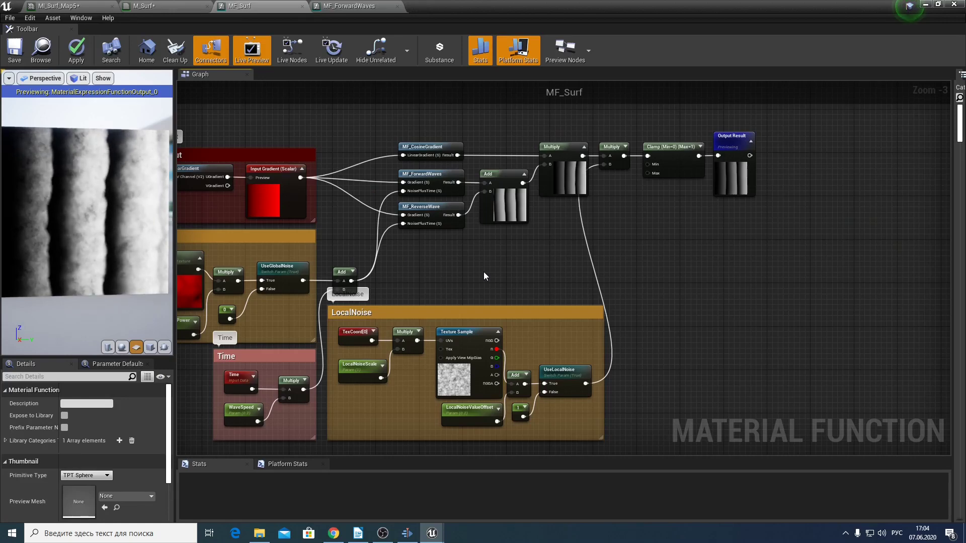
Step: Open MF_ForwardWaves and inspect the NumberOfWaves group, its parameter, 1-x and Add nodes
double_click(445, 191)
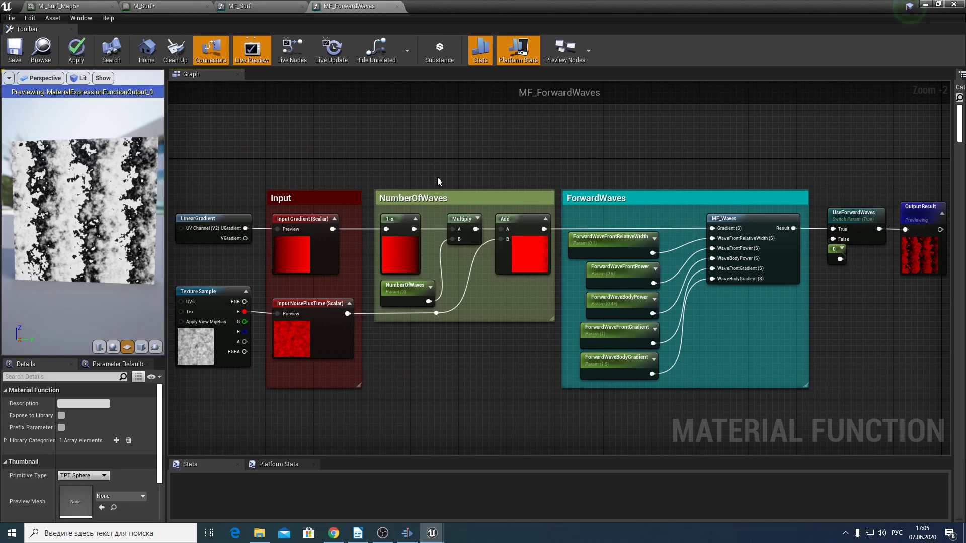
left_click(450, 197)
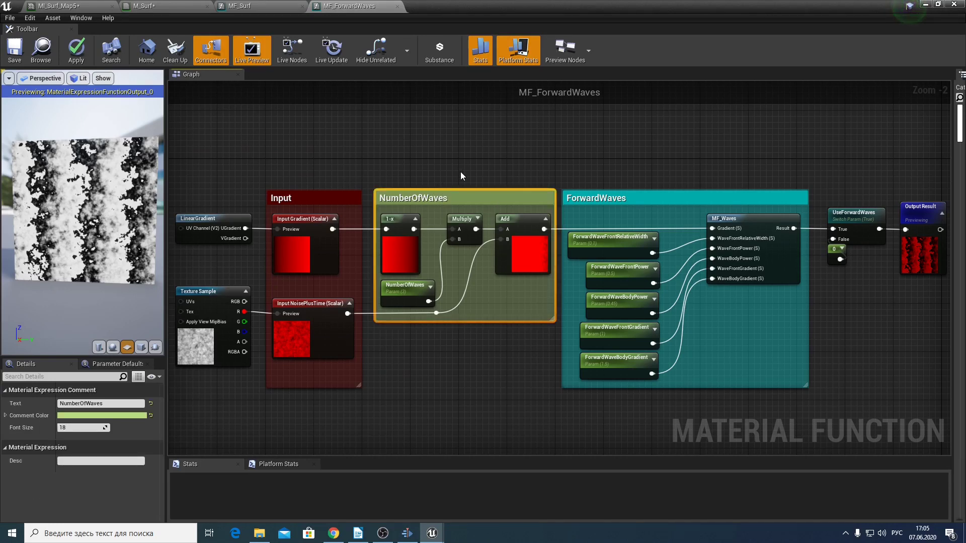
left_click(407, 292)
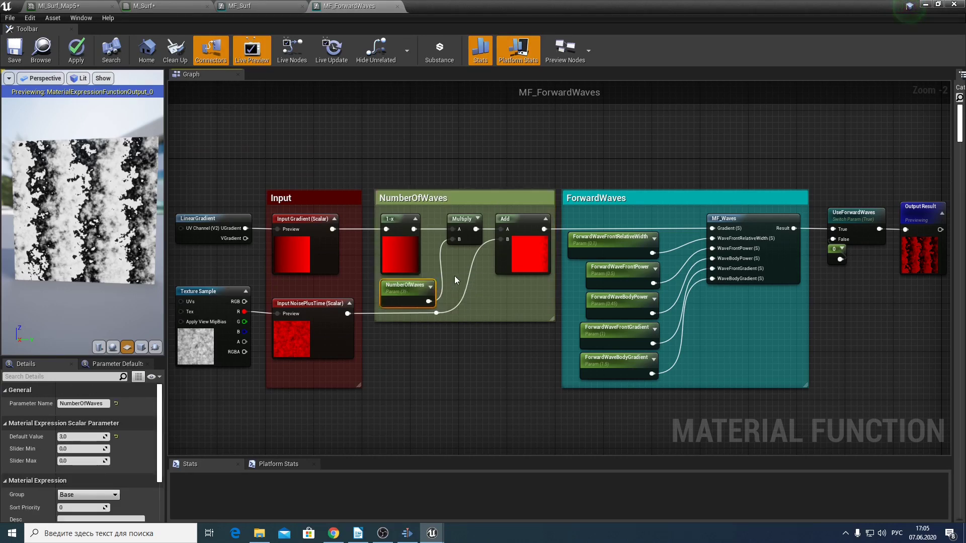
left_click(406, 252)
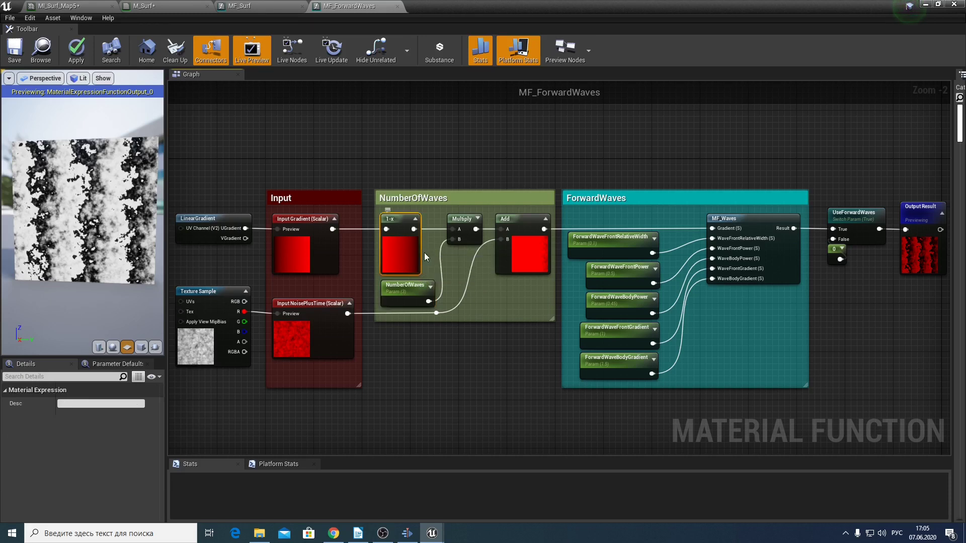
left_click(534, 267)
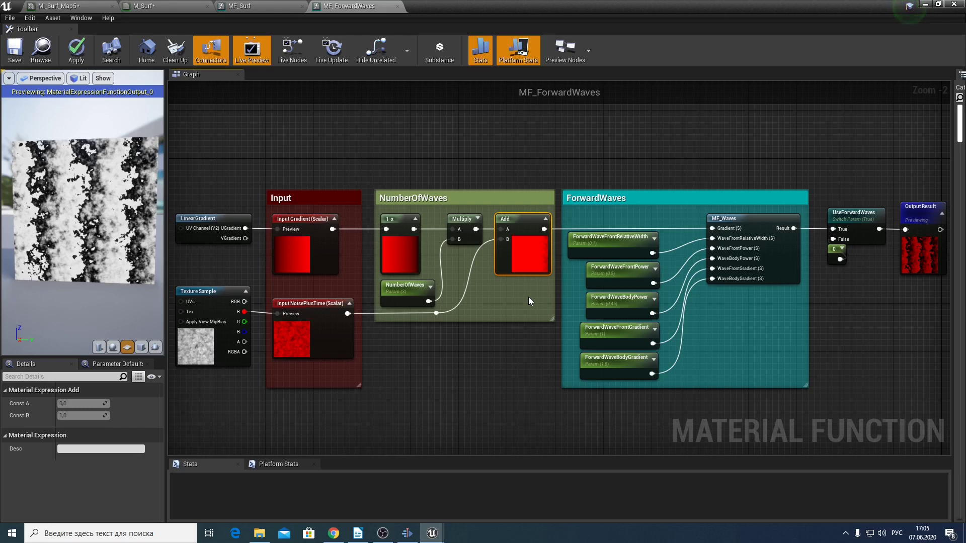
Step: Inspect the ForwardWaves group, MF_Waves call, five ForwardWave parameters and UseForwardWaves switch
left_click(662, 219)
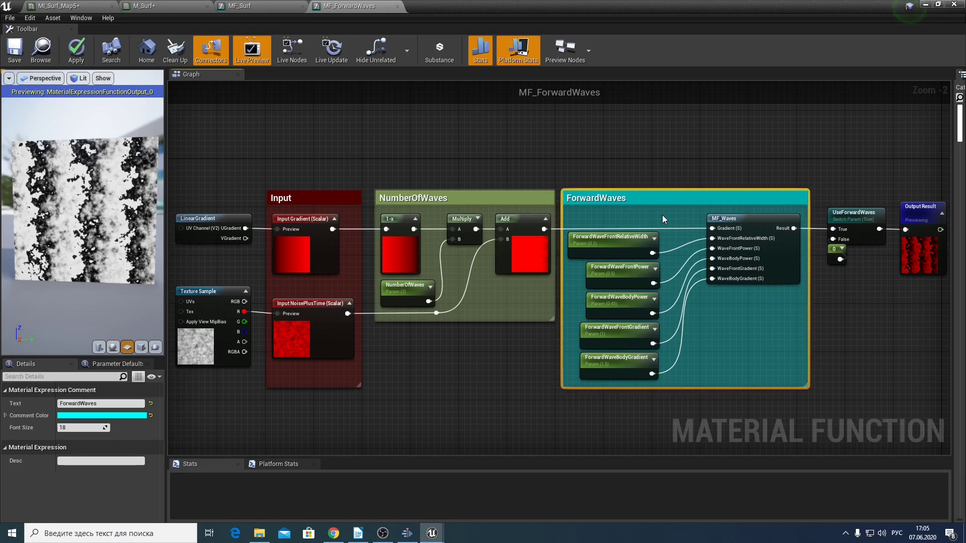
left_click(732, 220)
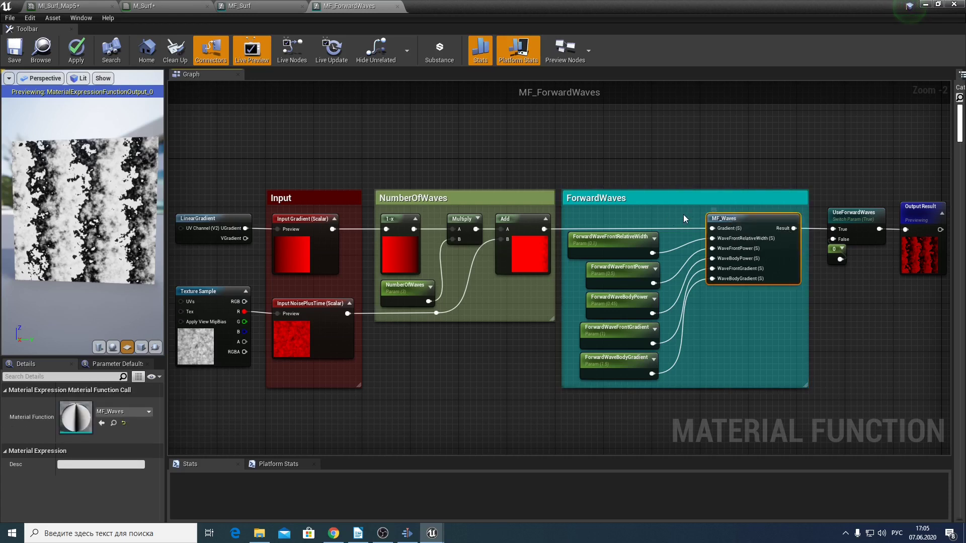
left_click_drag(680, 232, 625, 375)
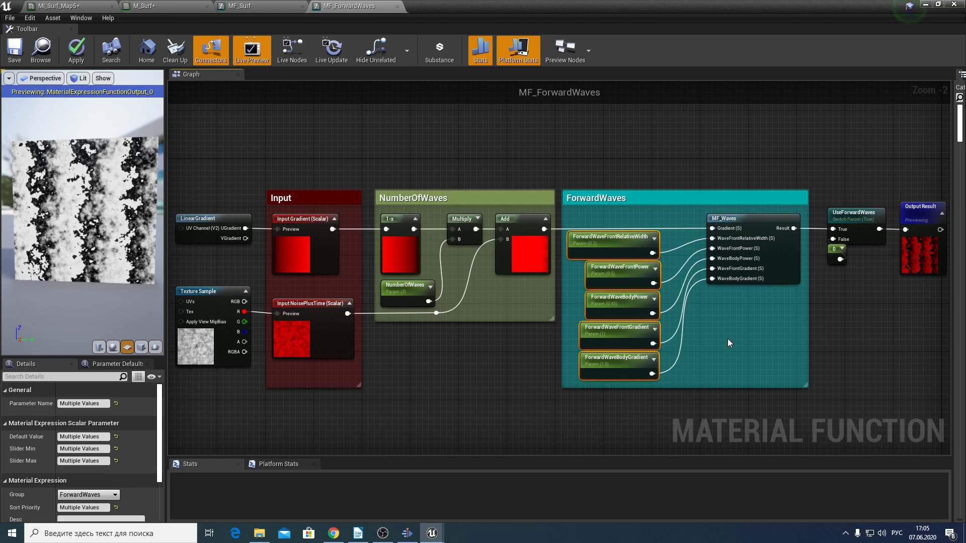
left_click(864, 235)
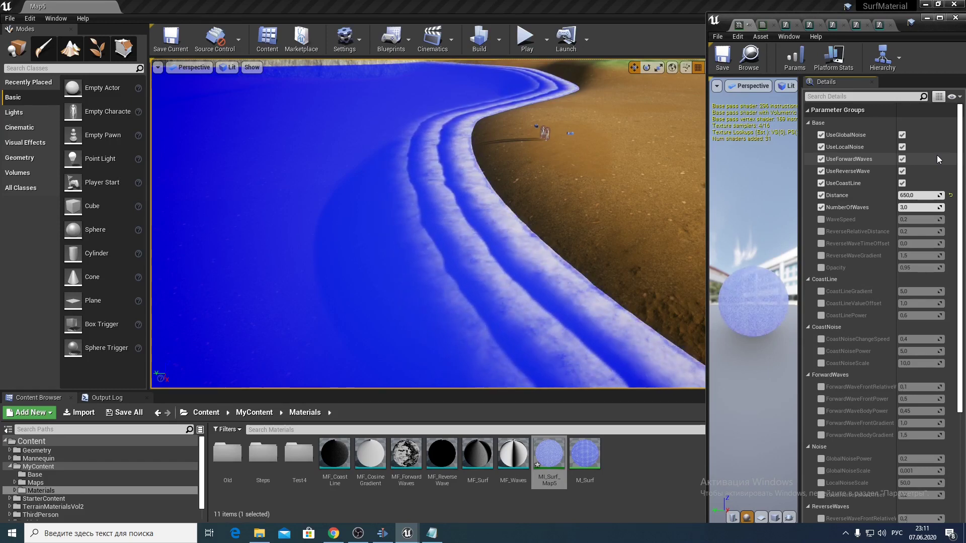
Step: Toggle UseForwardWaves off and back on, then set NumberOfWaves to 6
left_click(902, 159)
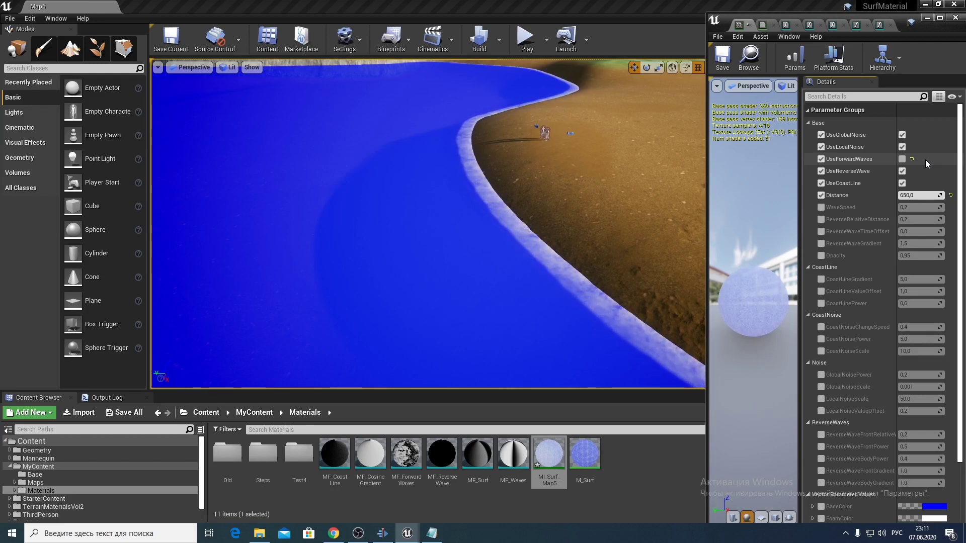
left_click(903, 159)
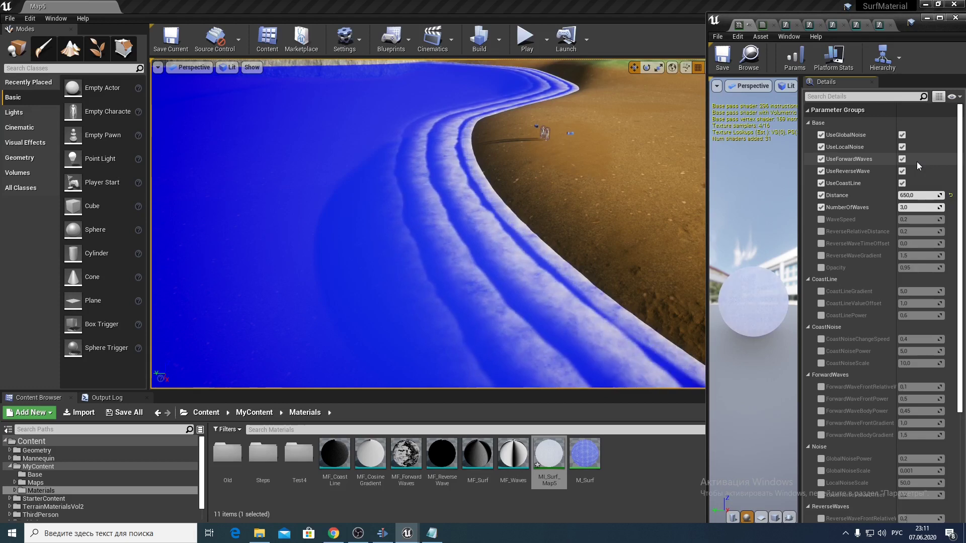
type("4")
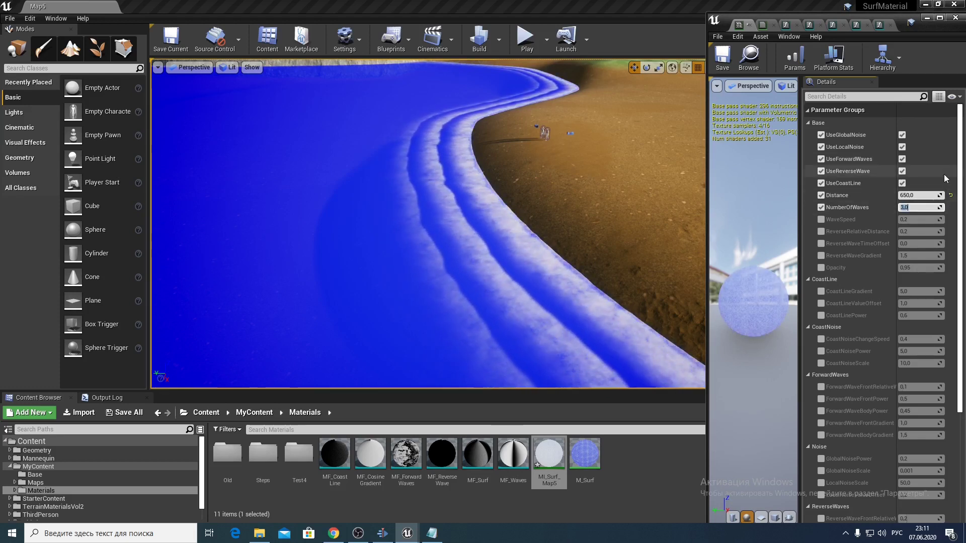
key("BackSpace")
type("6")
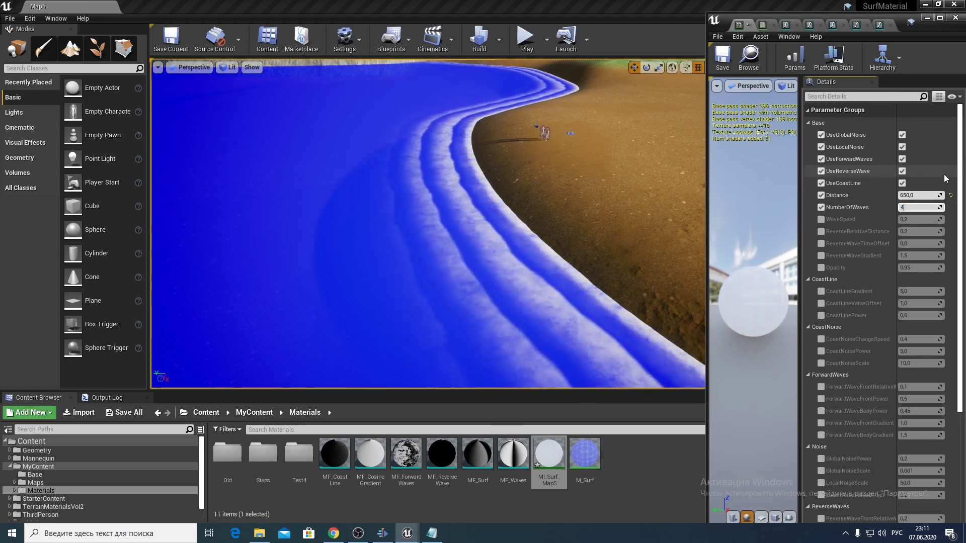
key("Return")
key("Return")
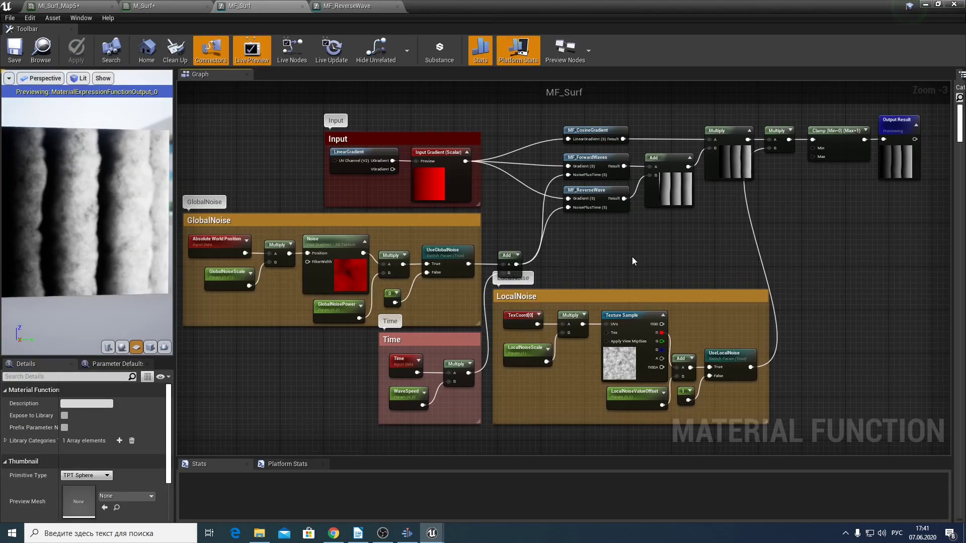
double_click(599, 192)
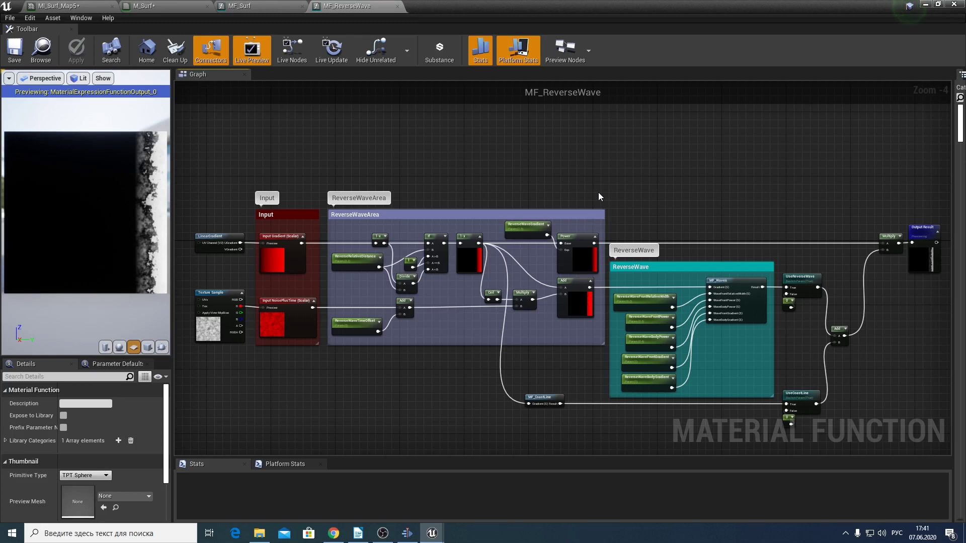
scroll(521, 357, "up", 2)
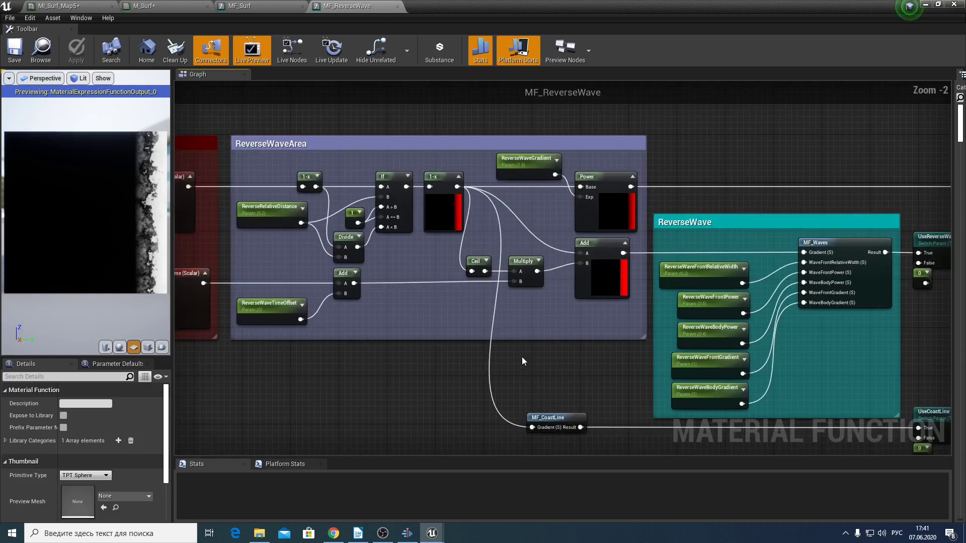
left_click(553, 419)
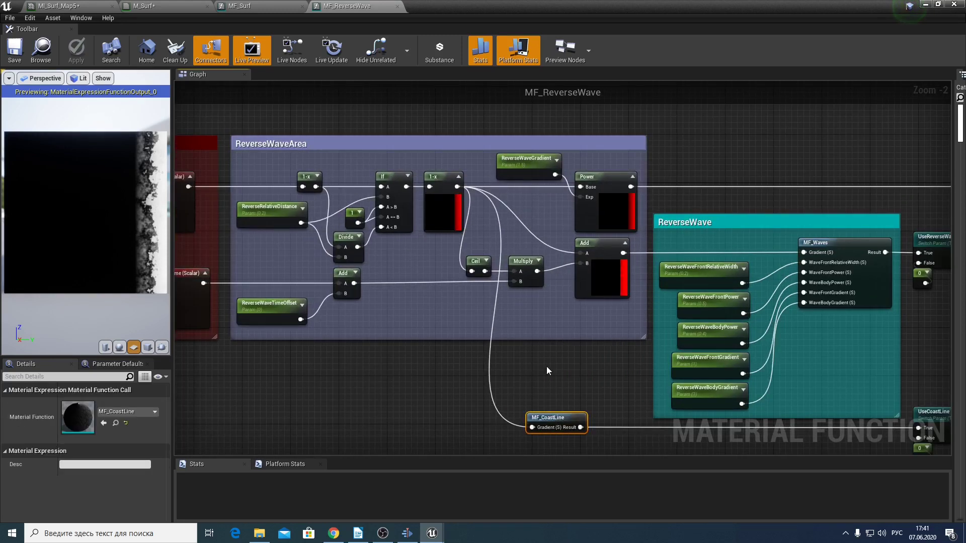
left_click(350, 162)
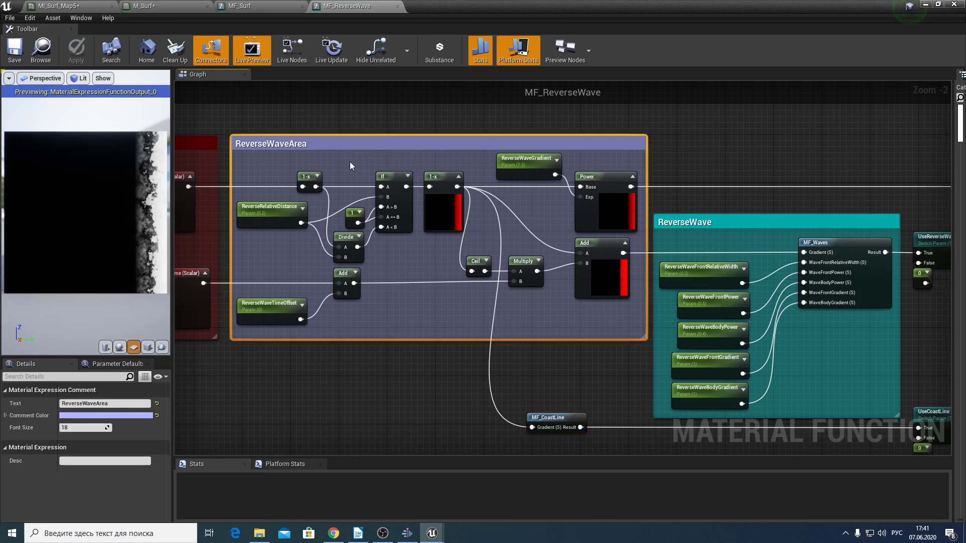
left_click(395, 176)
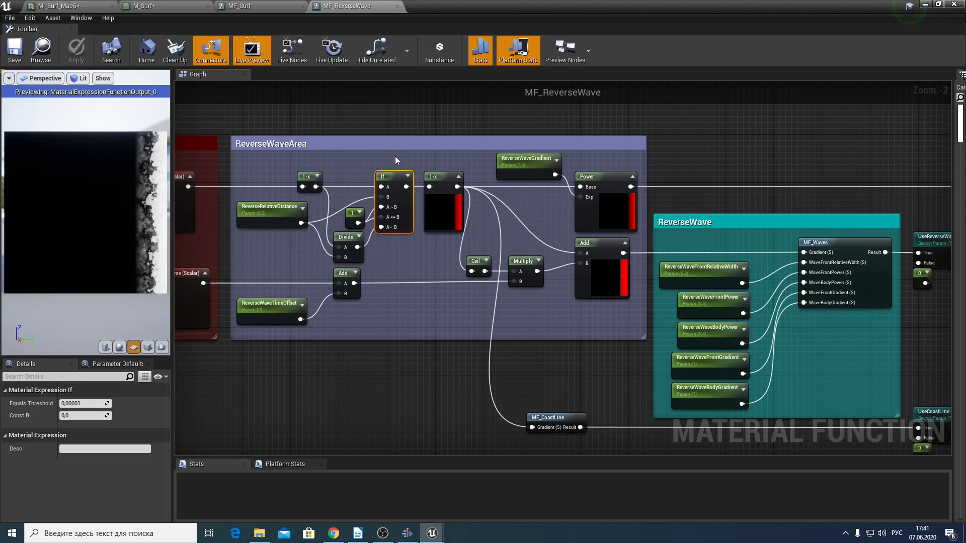
left_click(442, 177)
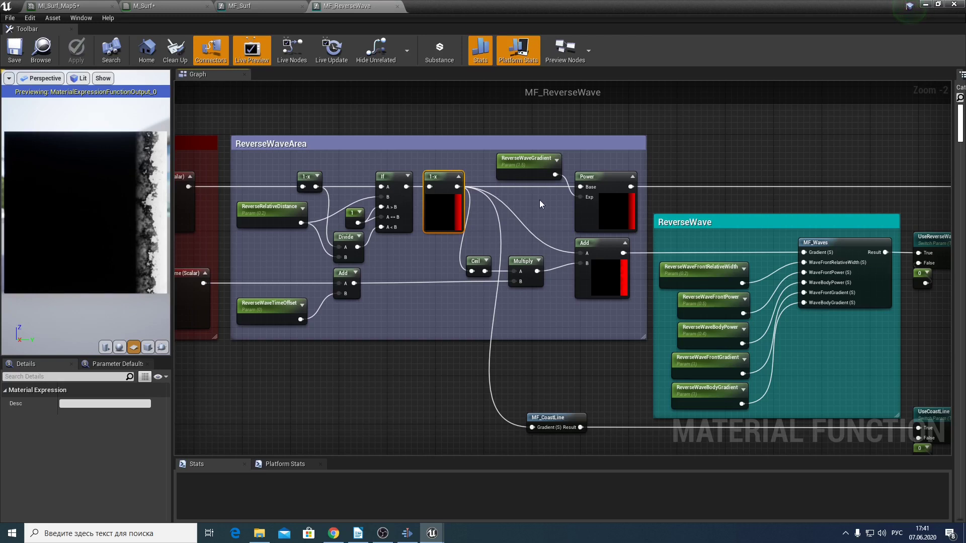
left_click(605, 245)
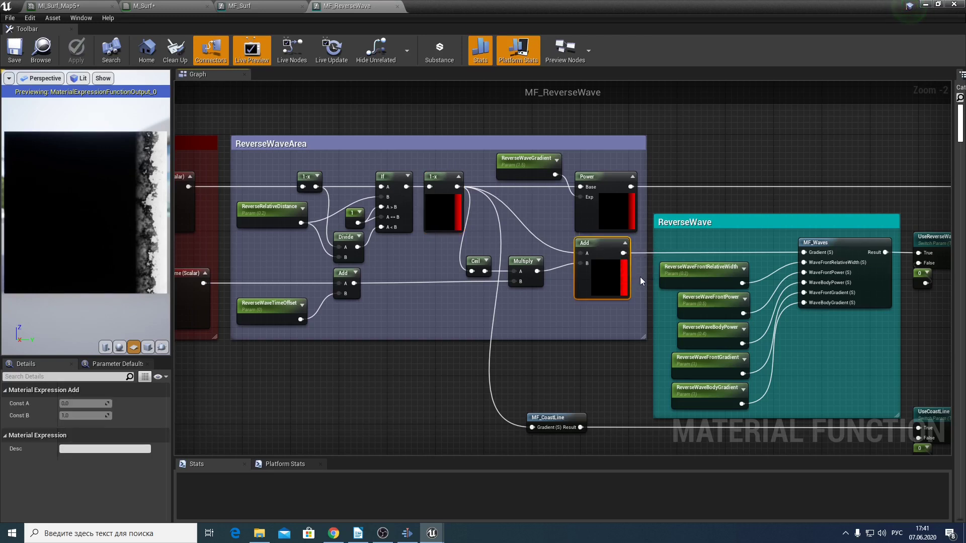
left_click(268, 207)
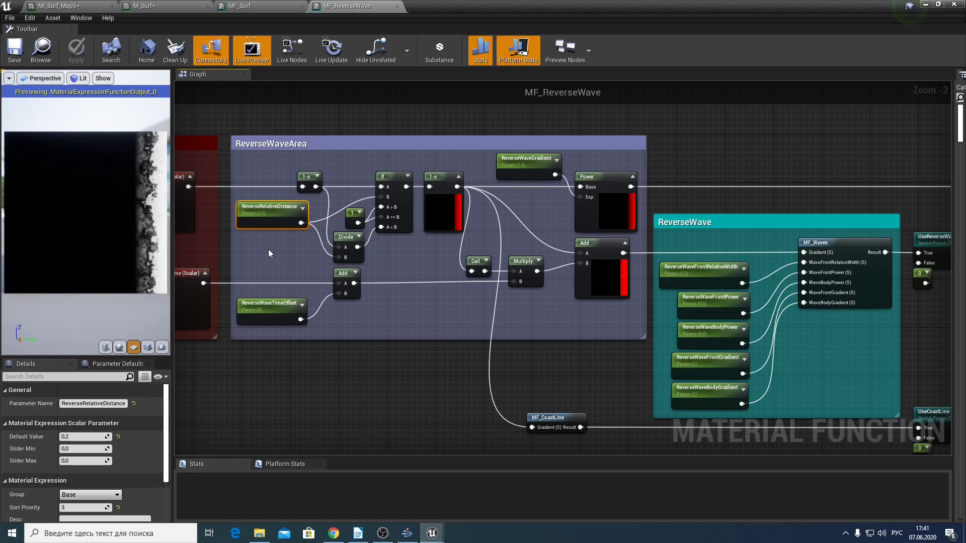
left_click(254, 320)
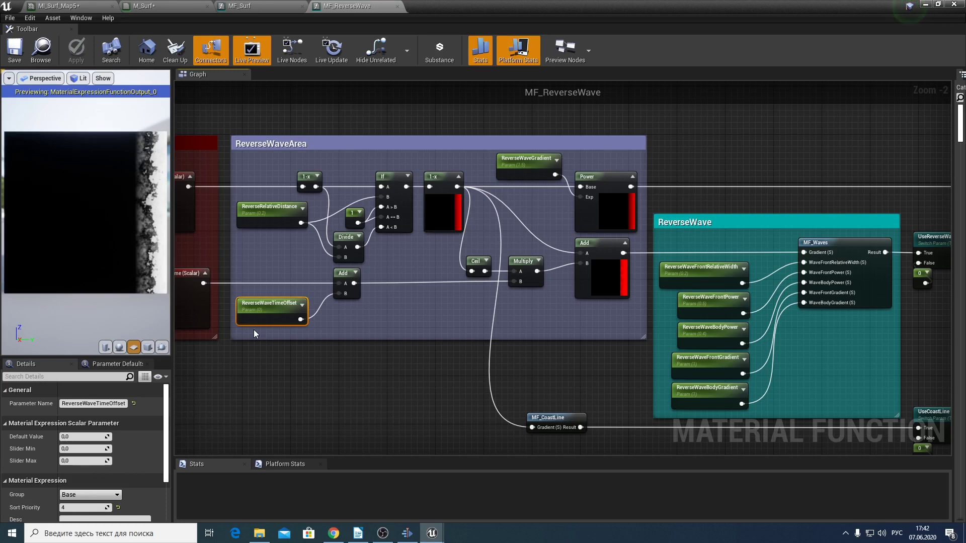
left_click(524, 161)
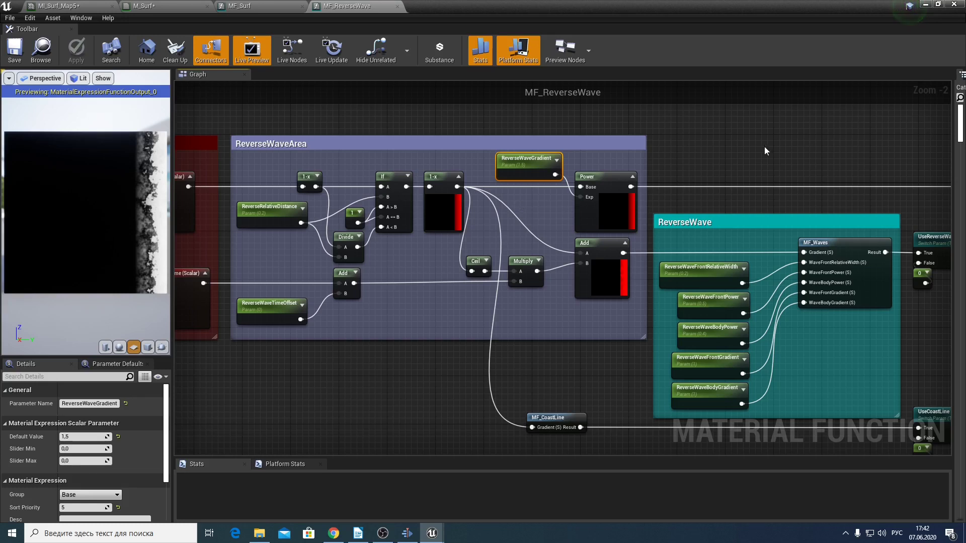
mouse_move(521, 202)
right_mouse_down()
mouse_move(518, 127)
mouse_move(509, 127)
right_mouse_up()
left_click(502, 227)
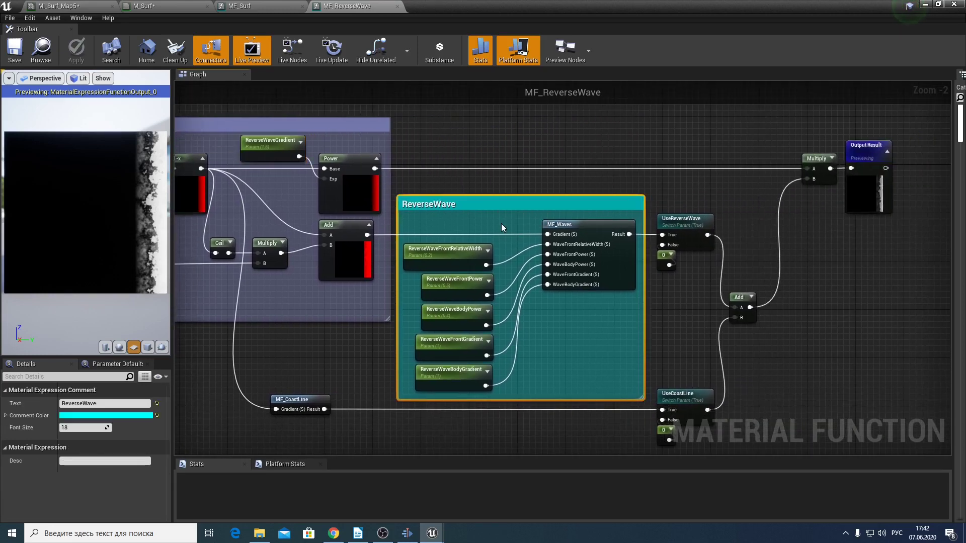
left_click(559, 224)
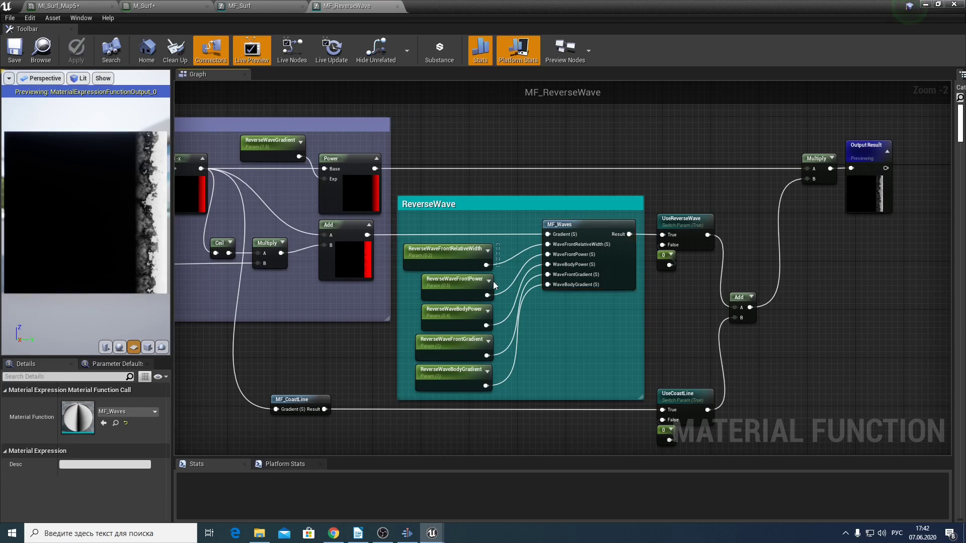
left_click_drag(496, 245, 433, 397)
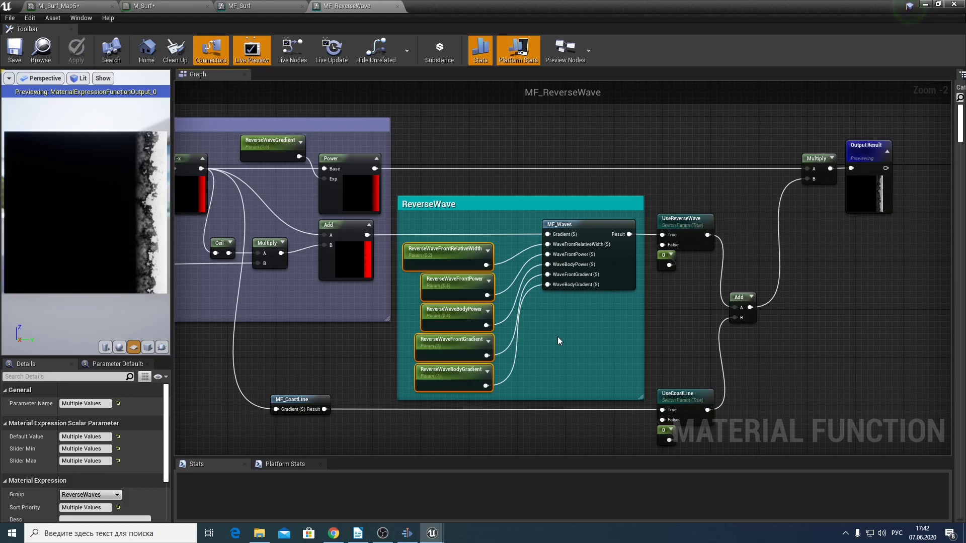
left_click(699, 243)
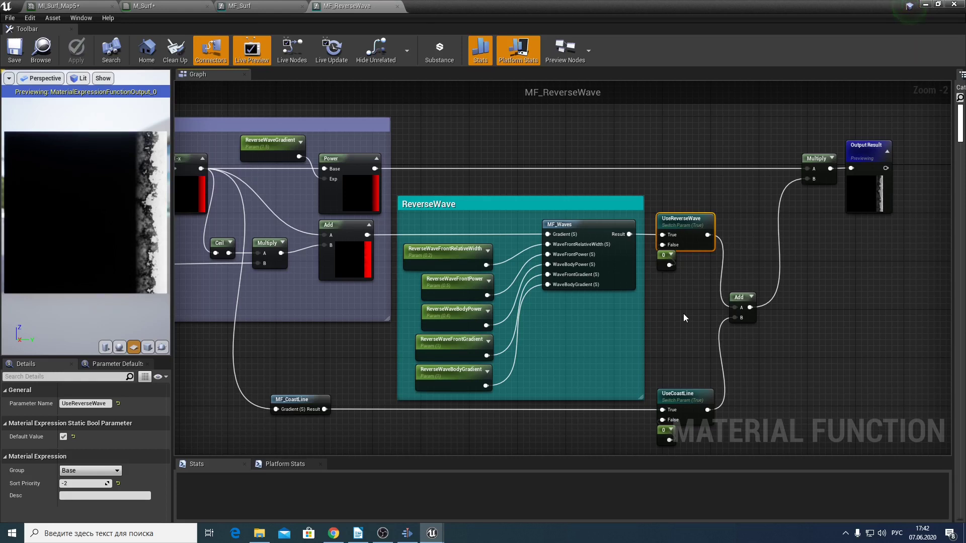
left_click(678, 395)
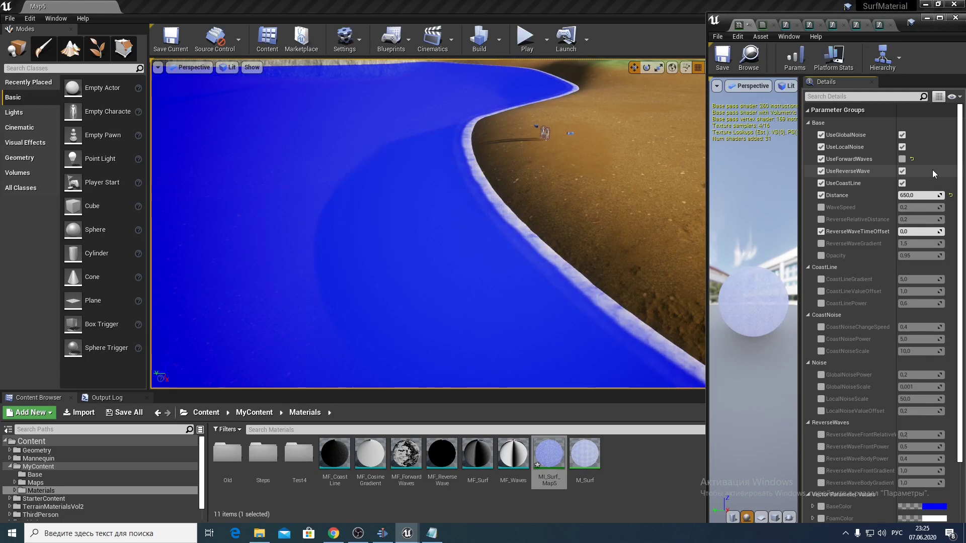
Step: Toggle UseReverseWave and UseCoastLine off and back on, and enable UseForwardWaves
left_click(902, 171)
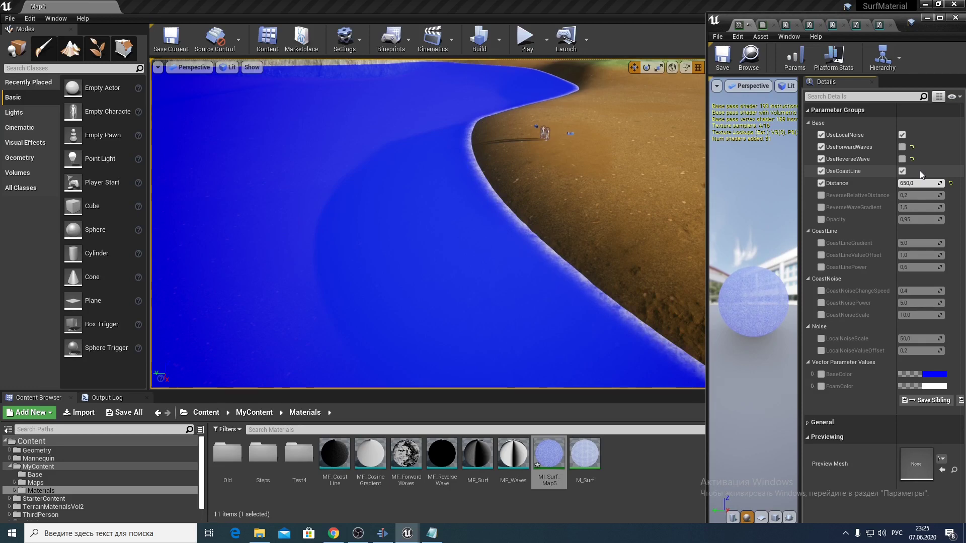
left_click(903, 171)
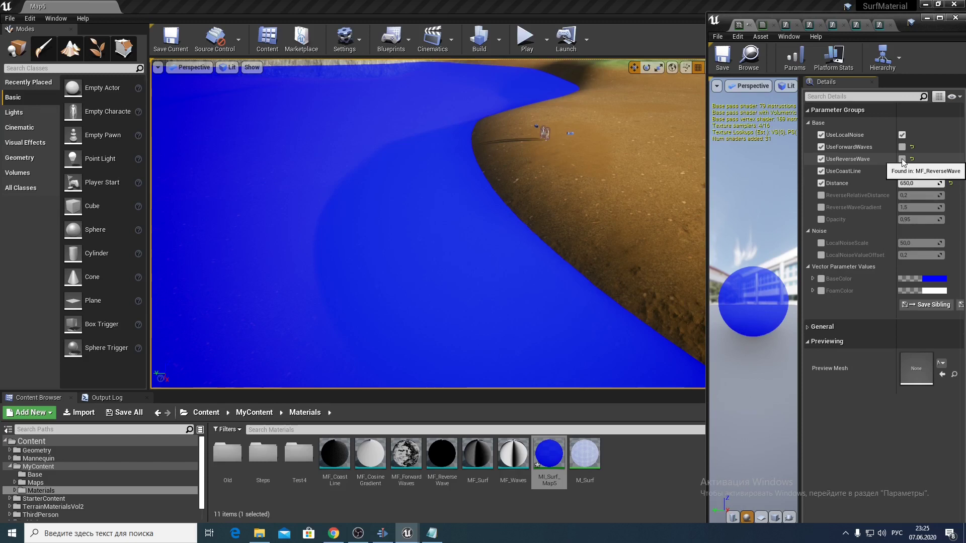
left_click(902, 159)
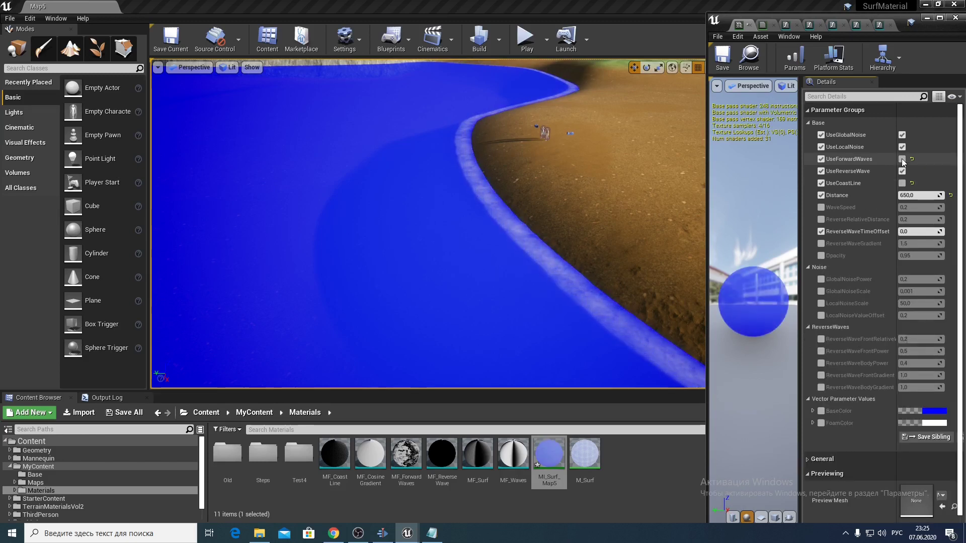
left_click(902, 183)
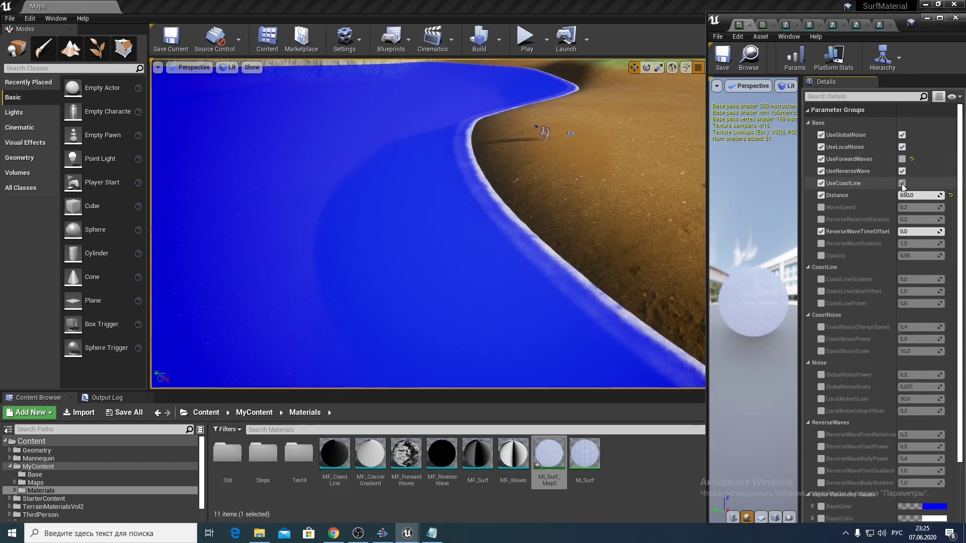
left_click(902, 159)
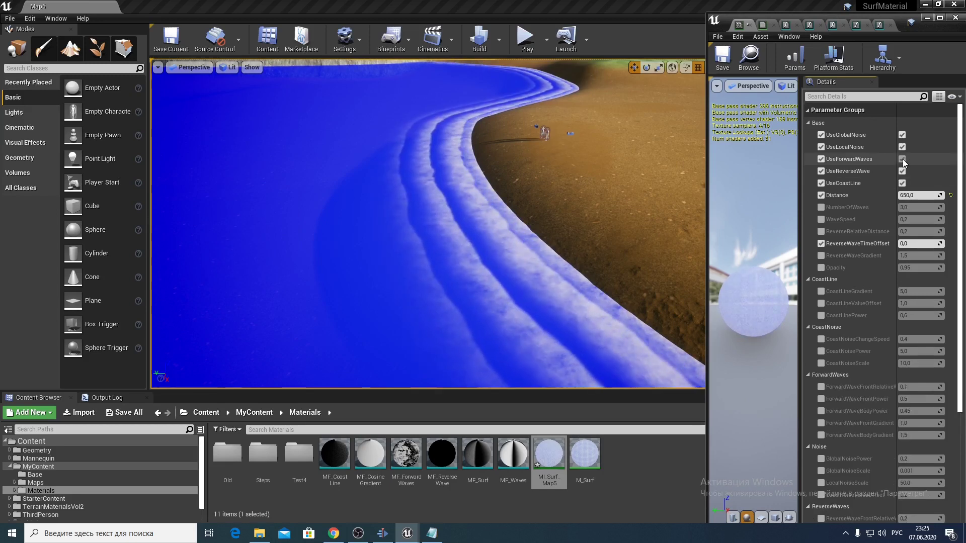
Step: Set ReverseWaveTimeOffset on the surf material instance to 0,5
left_click(916, 244)
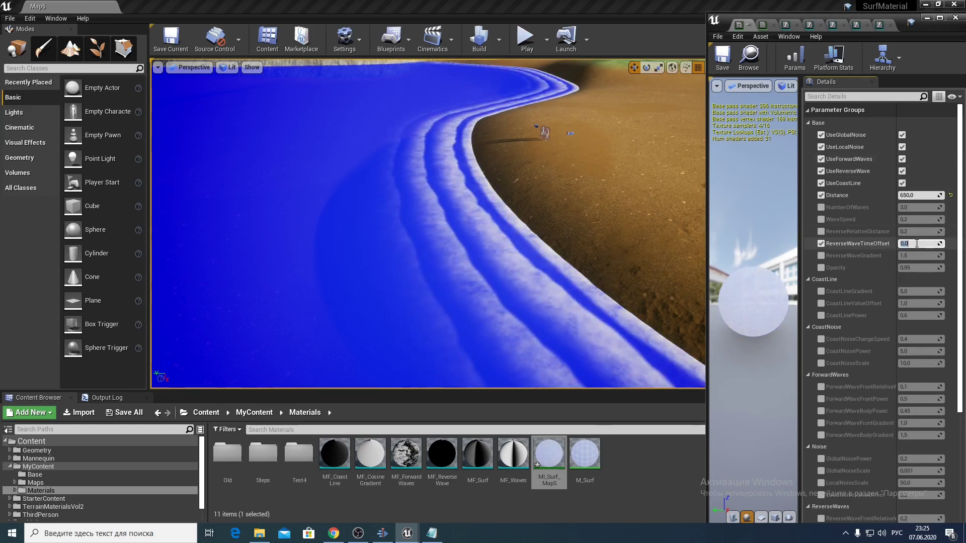
type("0,5")
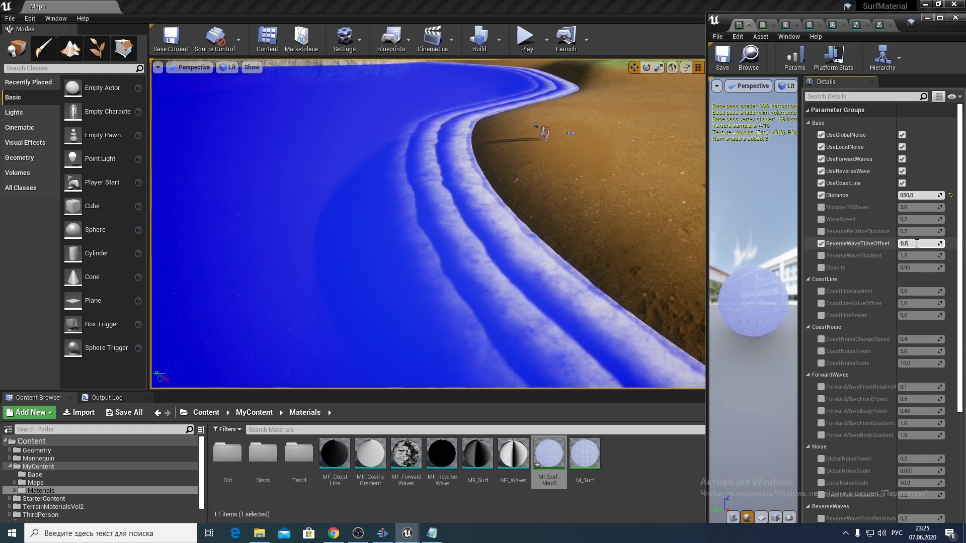
key("Return")
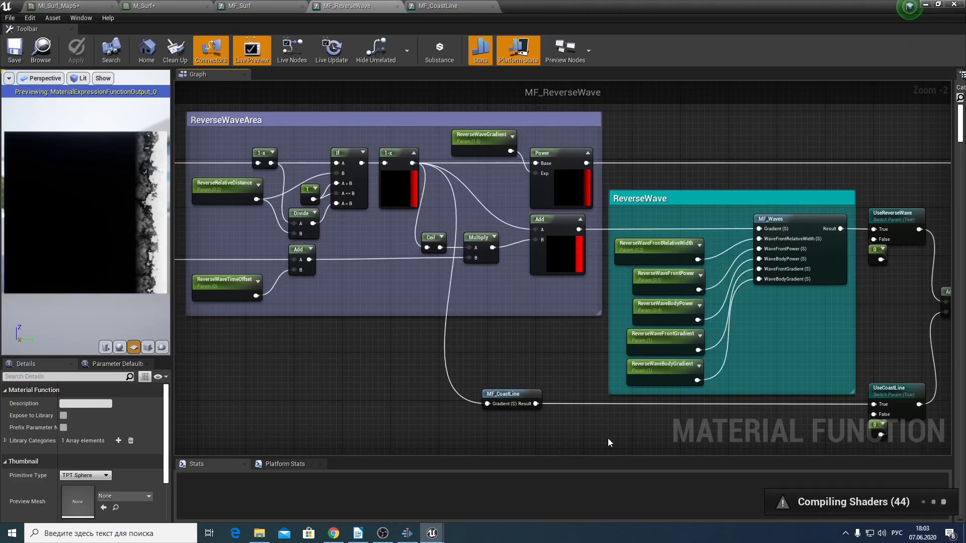
Step: Open the MF_CoastLine function node's graph from inside MF_ReverseWave
left_click(522, 395)
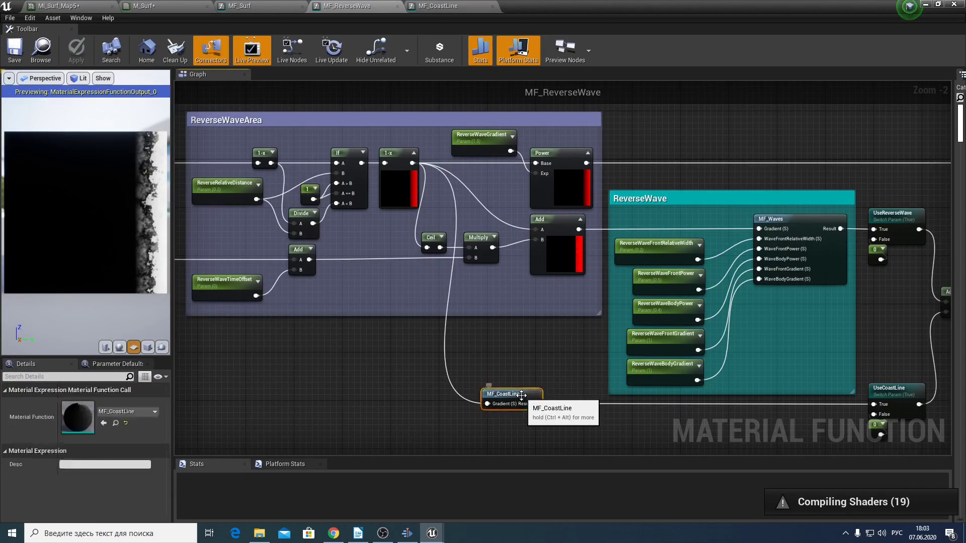
double_click(522, 395)
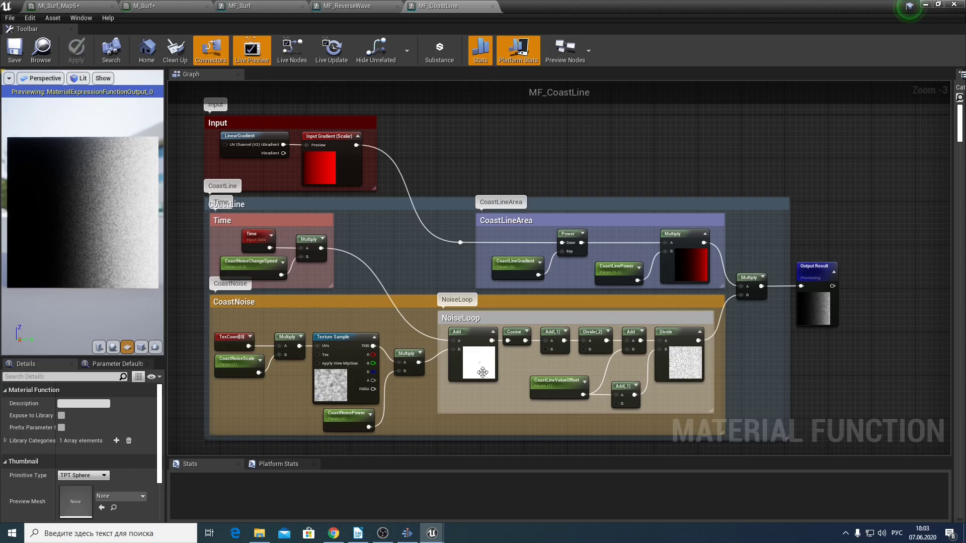
left_click(330, 236)
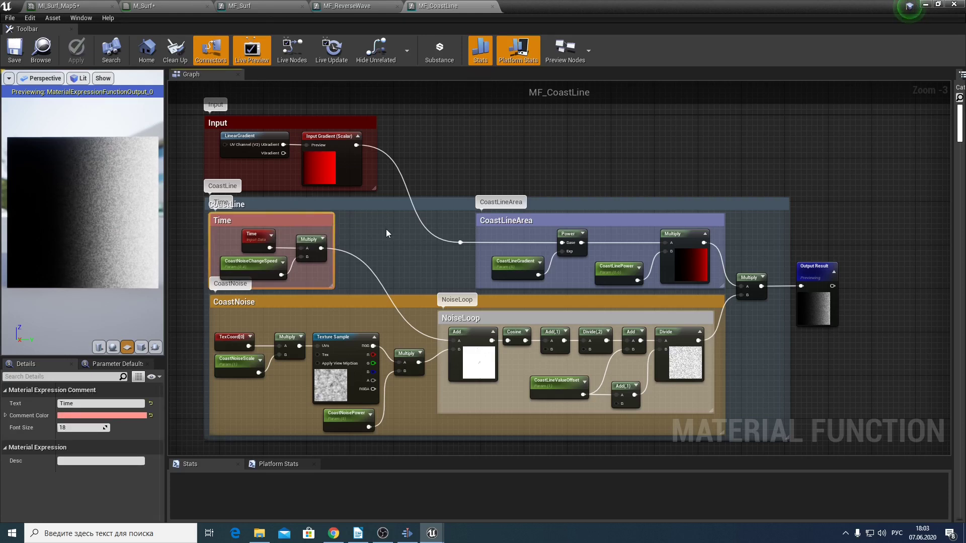
left_click(252, 268)
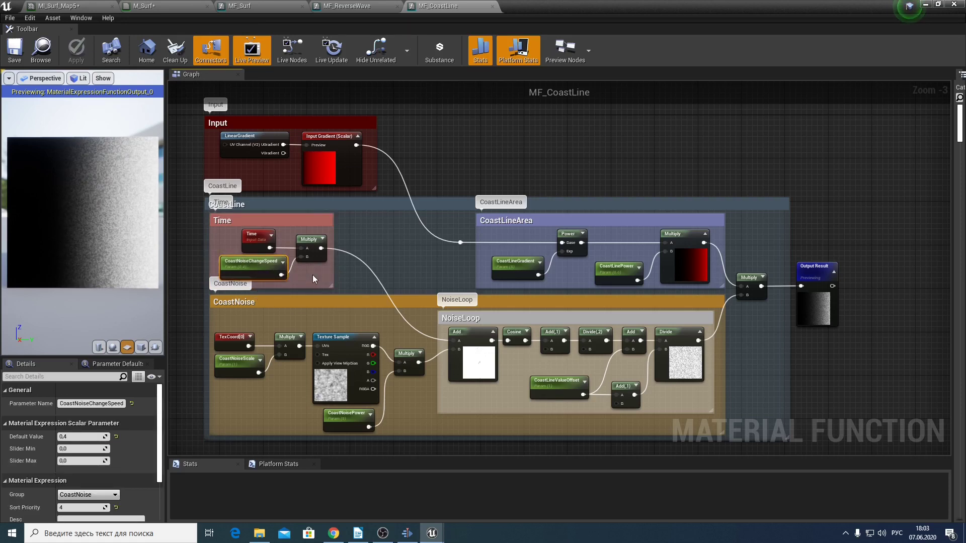
left_click(511, 238)
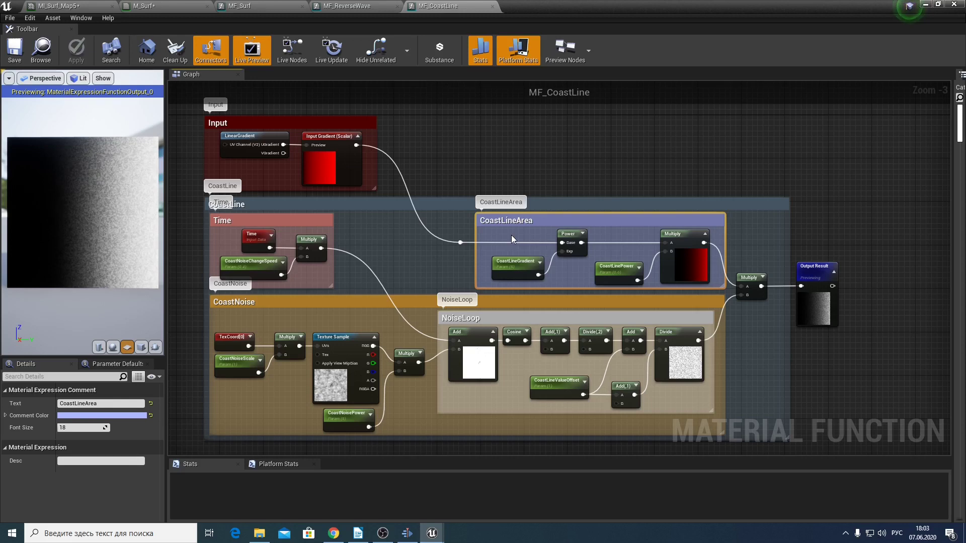
left_click(518, 270)
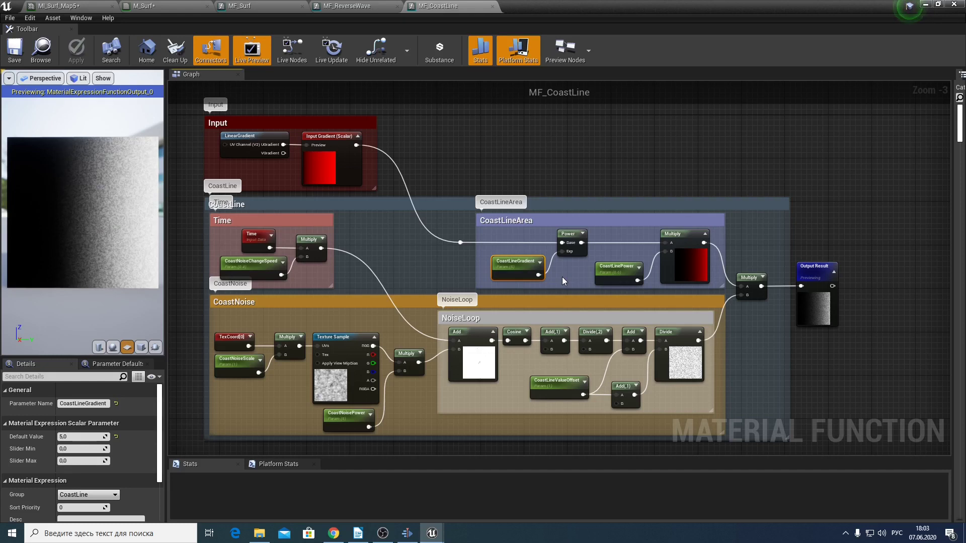
left_click(614, 272)
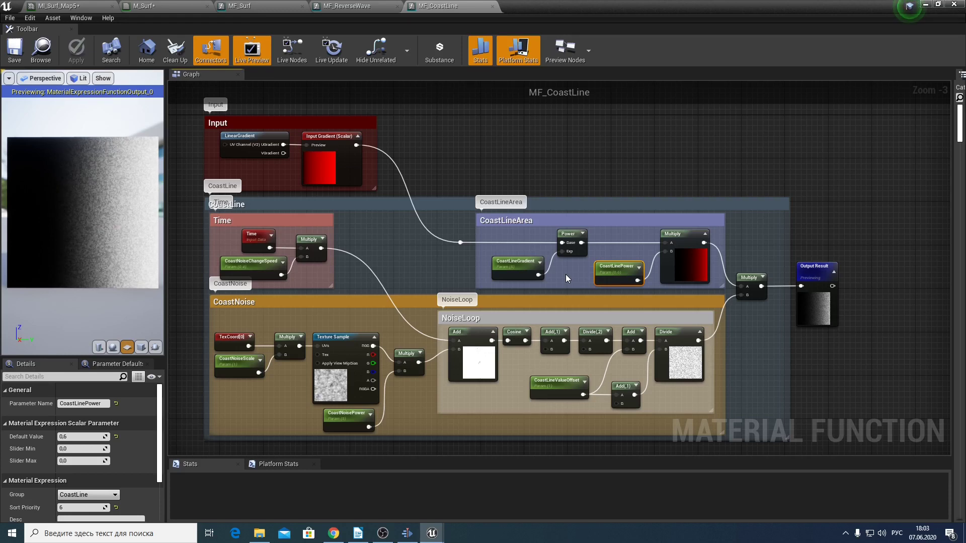
left_click(382, 304)
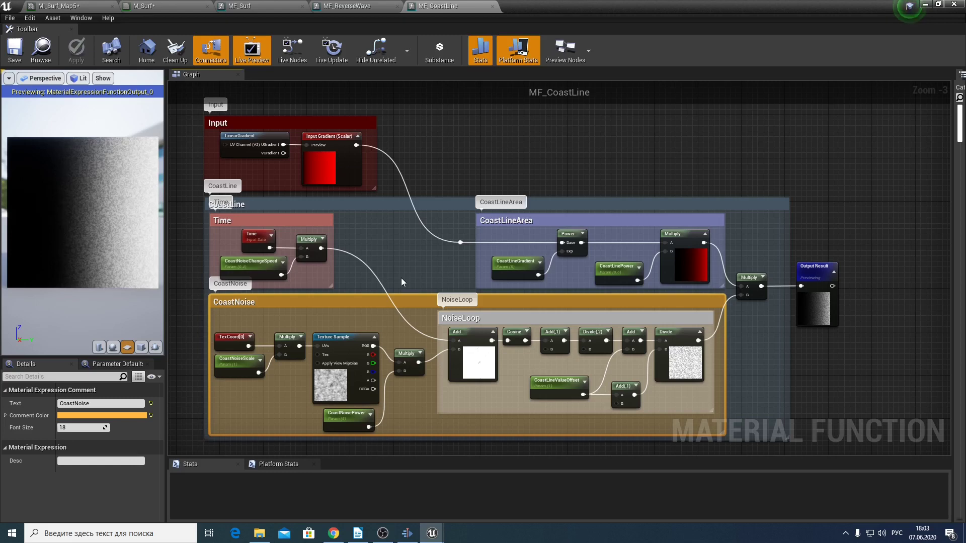
left_click(251, 364)
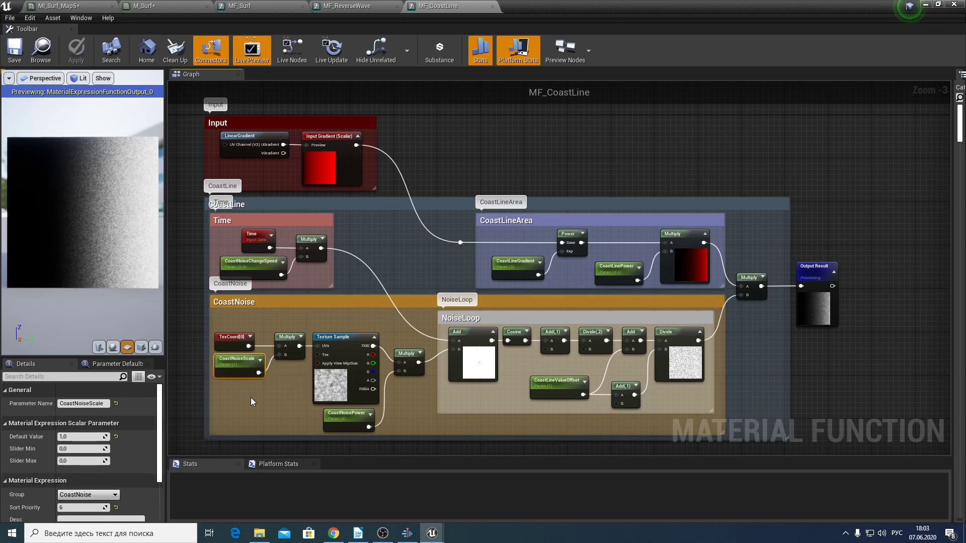
left_click(340, 419)
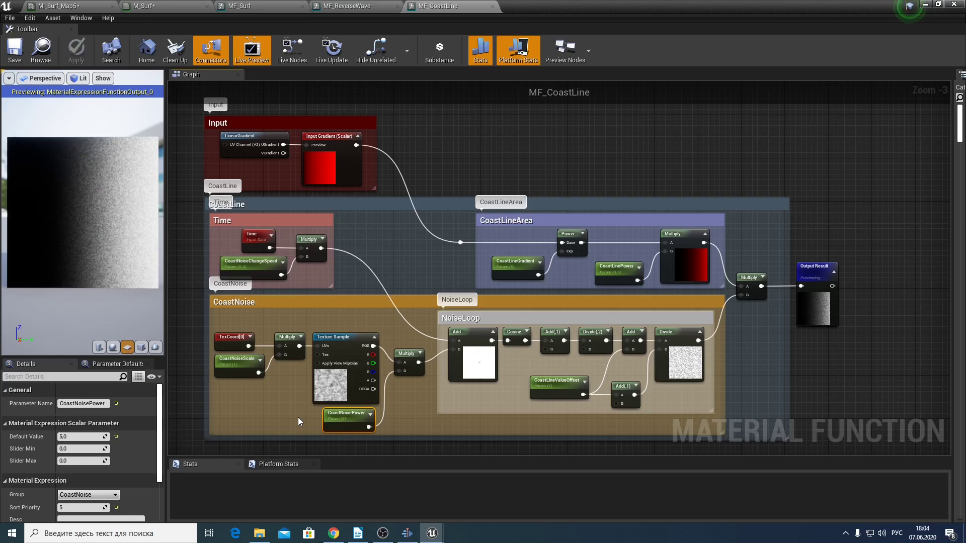
left_click(556, 392)
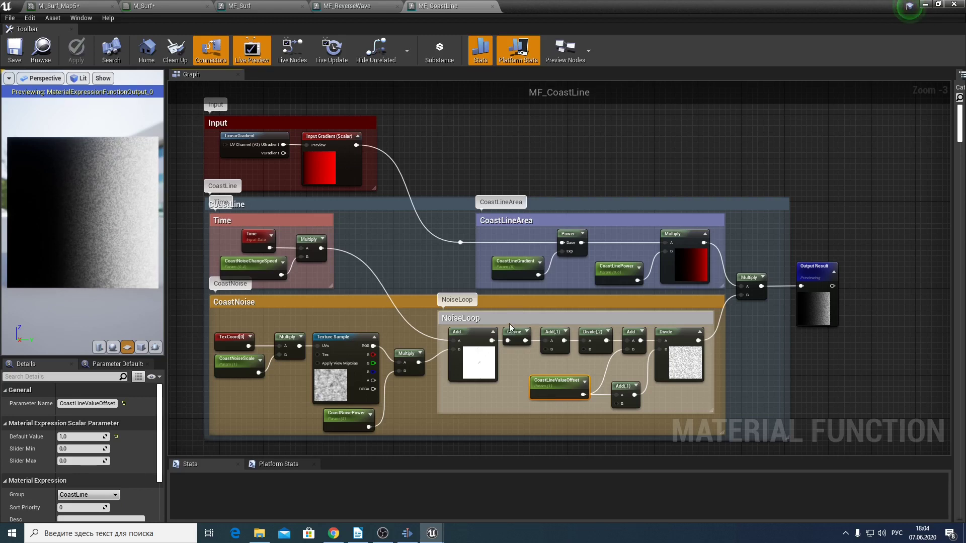
left_click(498, 342)
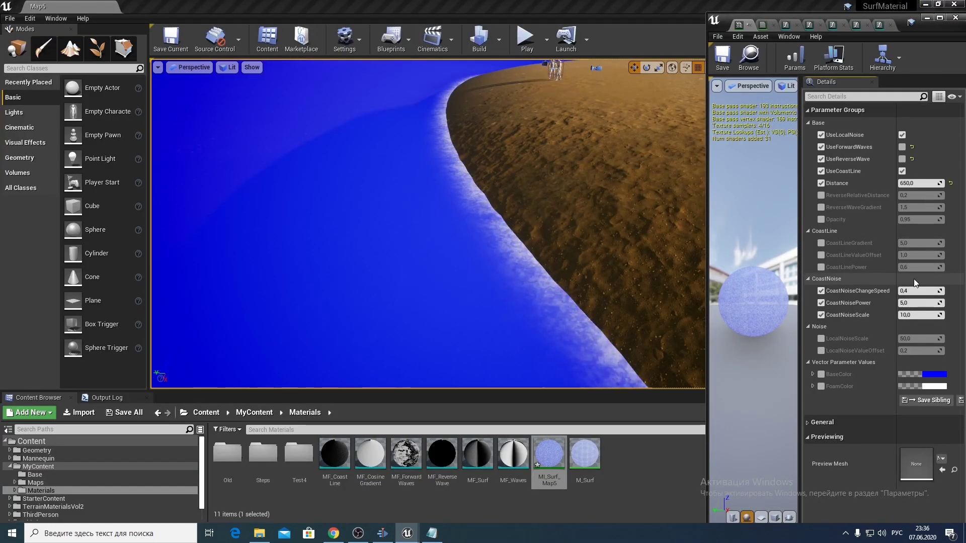
Step: Try CoastNoiseChangeSpeed 0,1, then settle on 0.4
left_click(914, 291)
type("0,1")
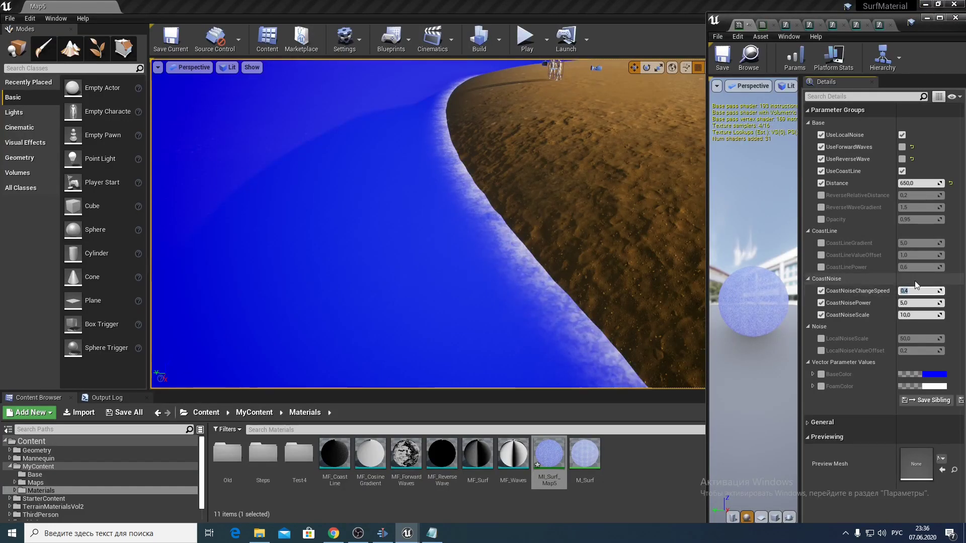
key("BackSpace")
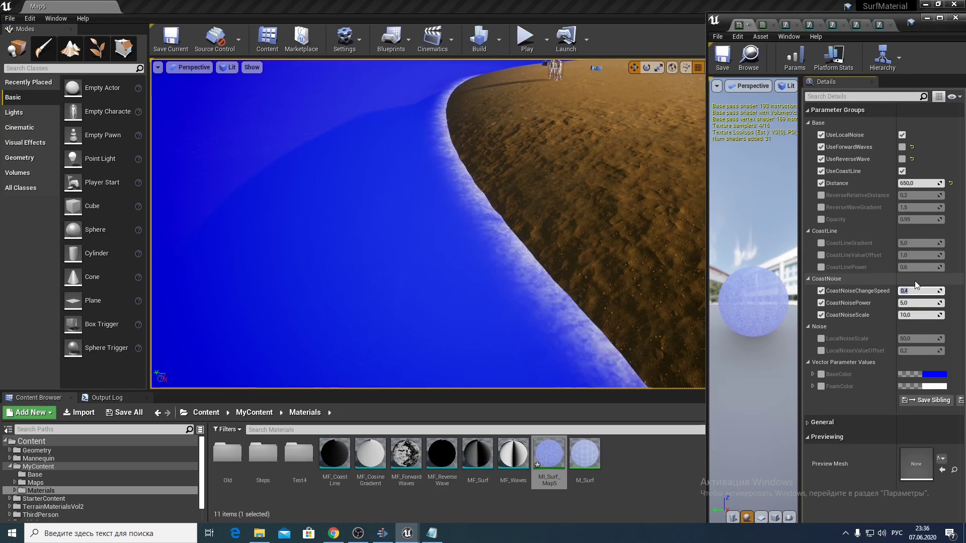
type("4")
key("Tab")
Step: Try CoastNoisePower 10 and 20, restore it to 5, and set CoastNoiseScale to 50
type("1")
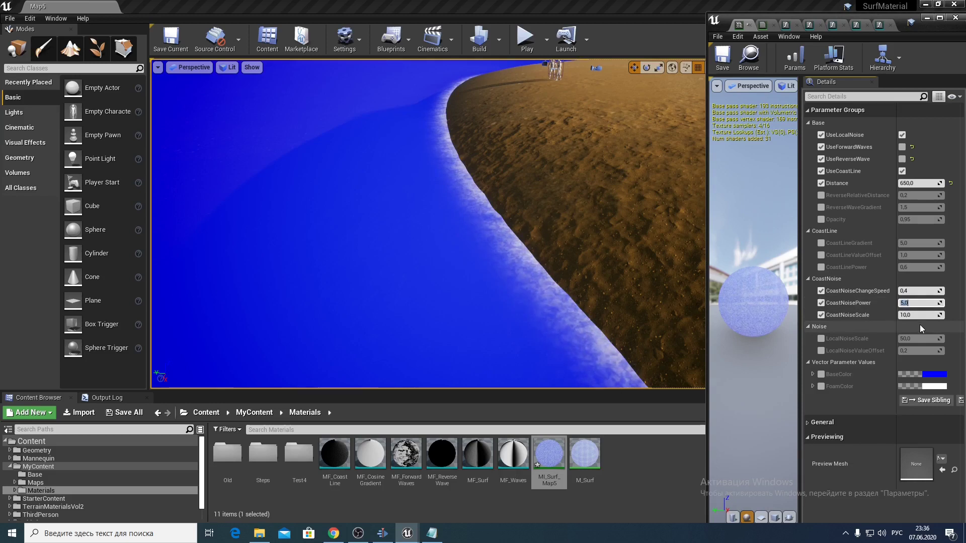
type("0")
key("Return")
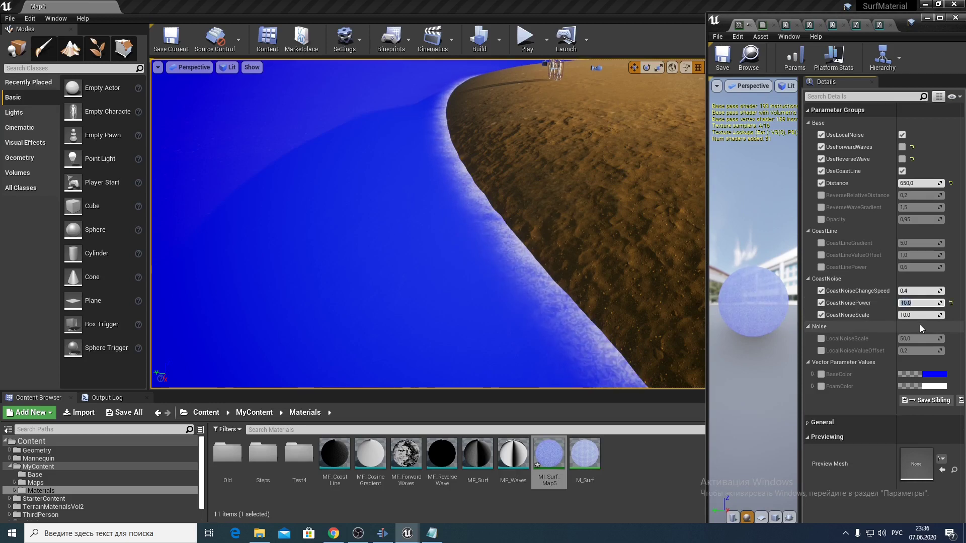
type("20")
key("Return")
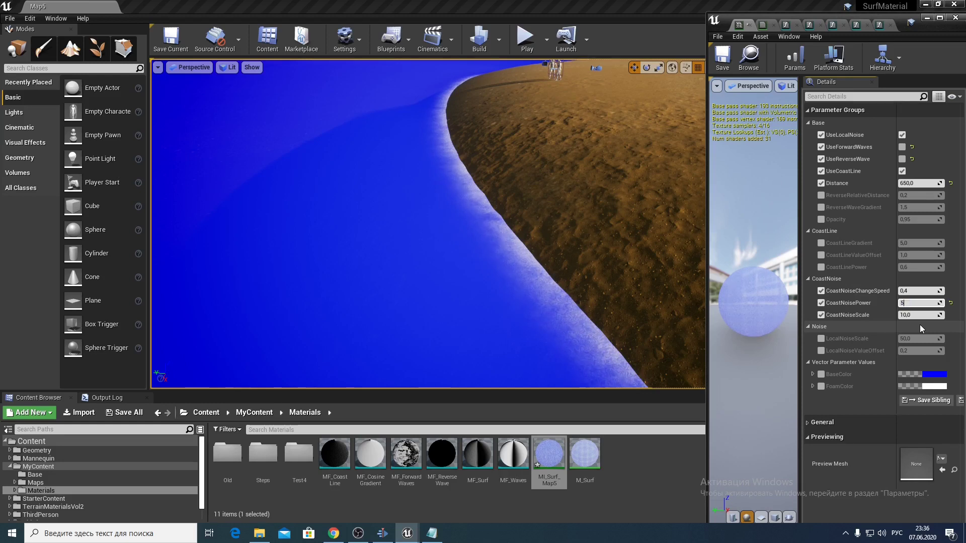
key("Tab")
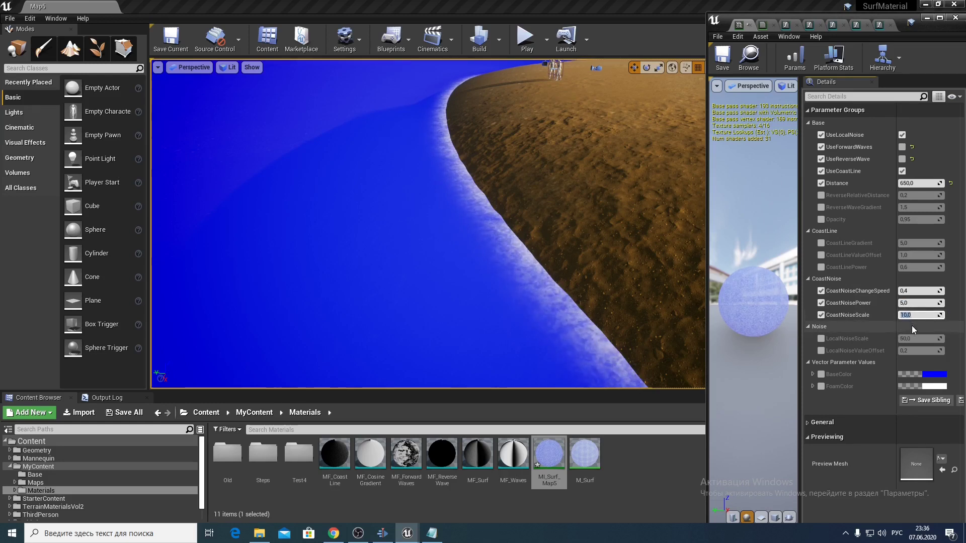
type("250")
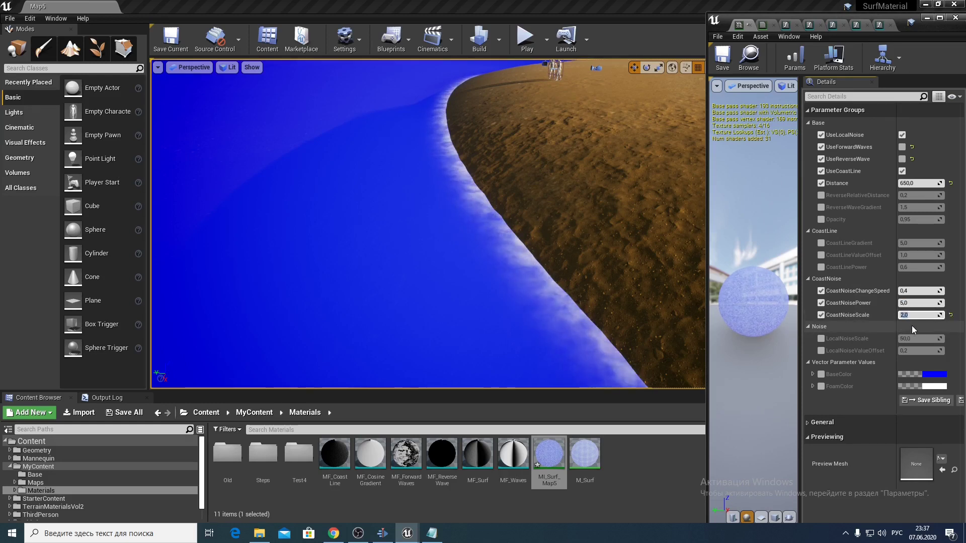
key("Return")
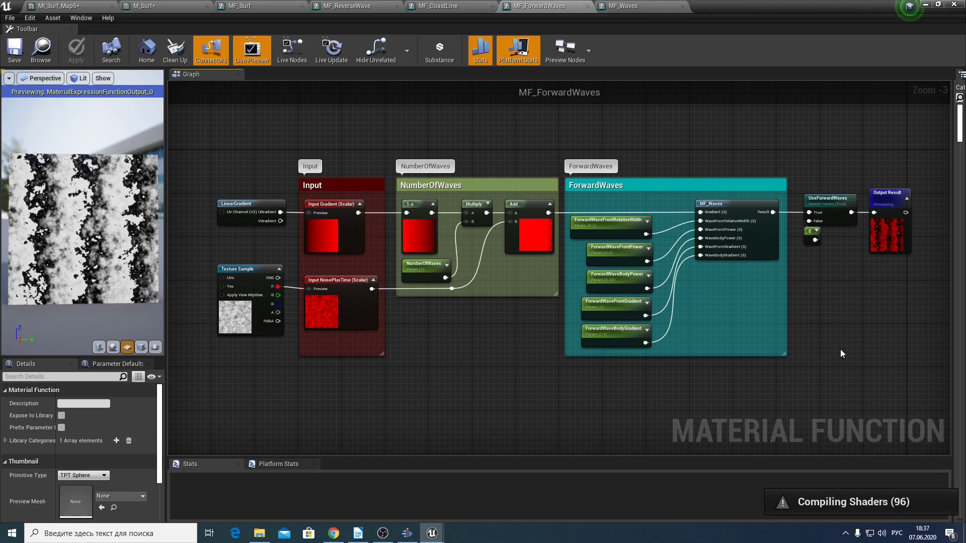
Step: Open MF_Waves and check the sort priority of its WaveFront and WaveBody inputs
double_click(753, 223)
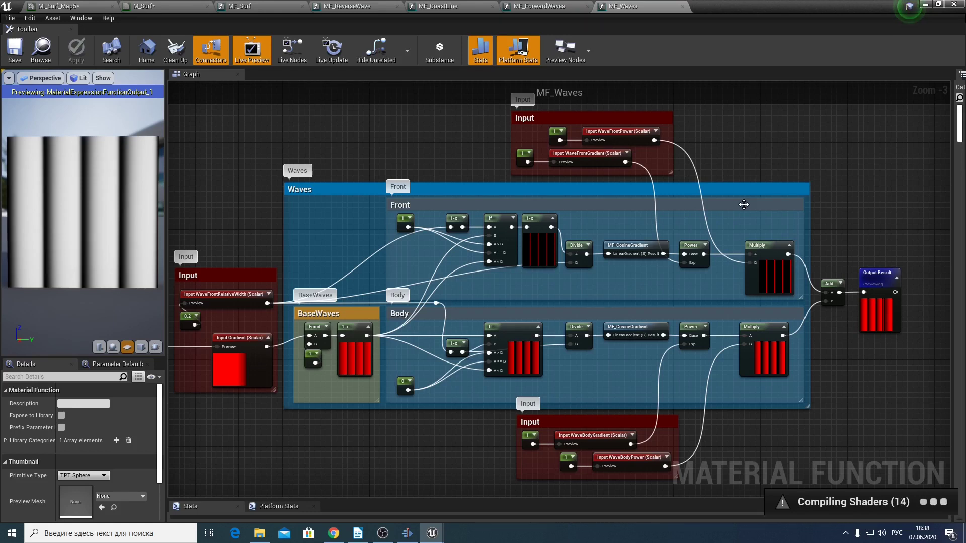
left_click(214, 295)
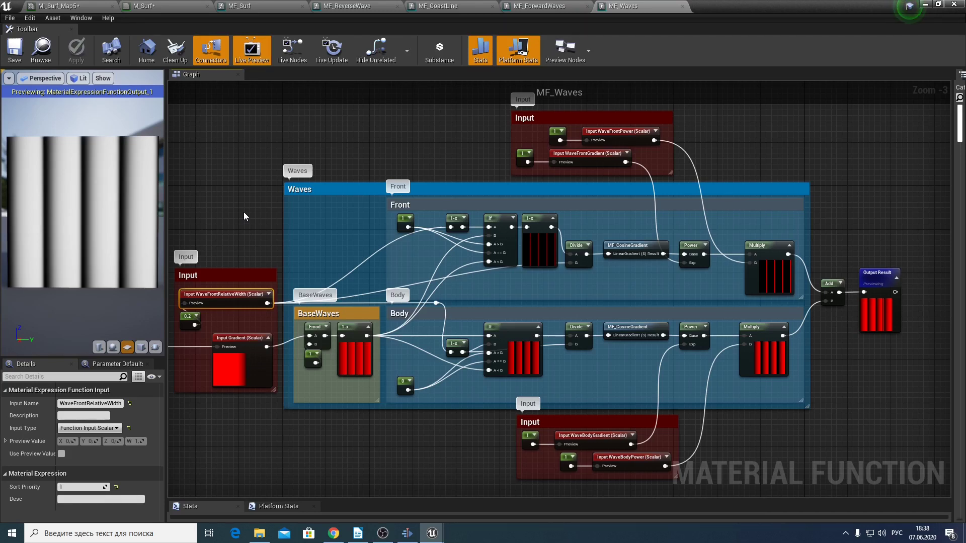
left_click(615, 132)
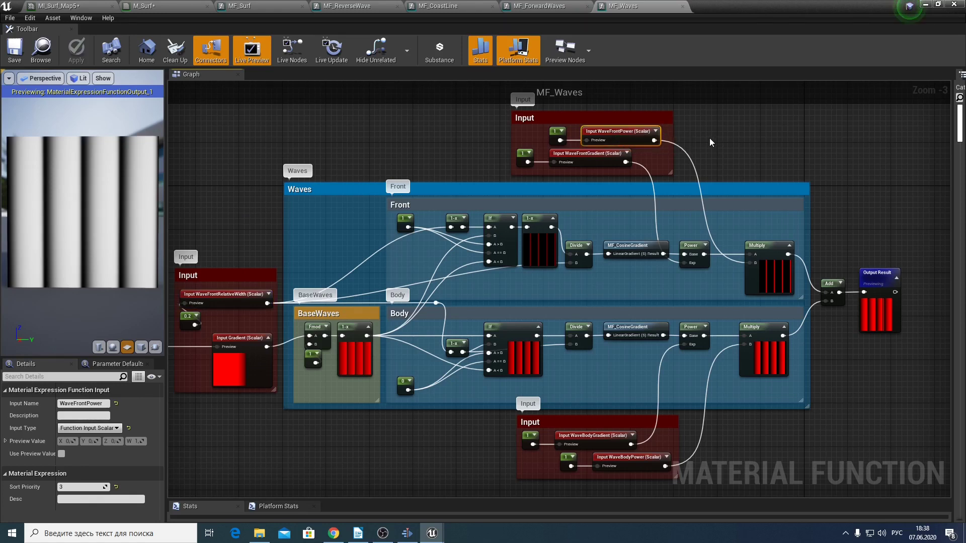
left_click(606, 153)
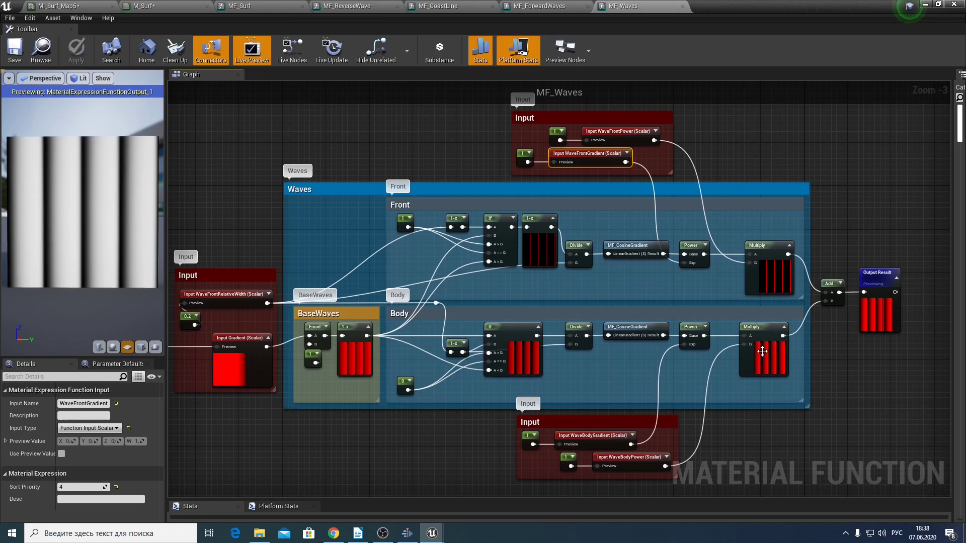
left_click(633, 456)
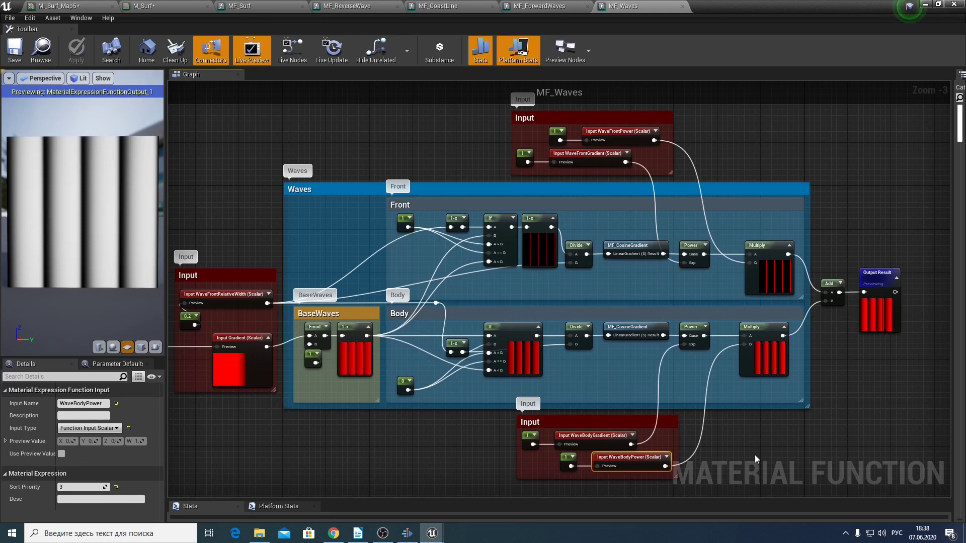
left_click(613, 436)
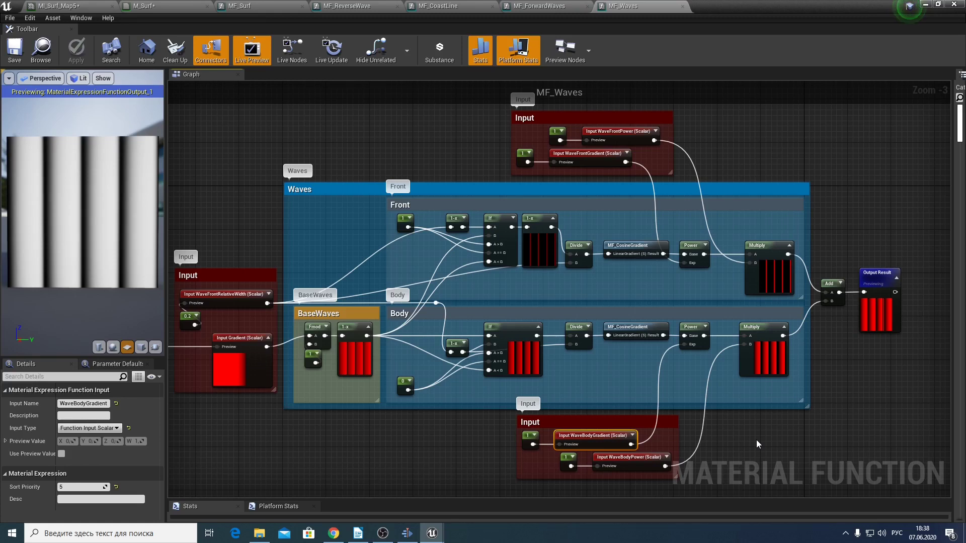
left_click(328, 313)
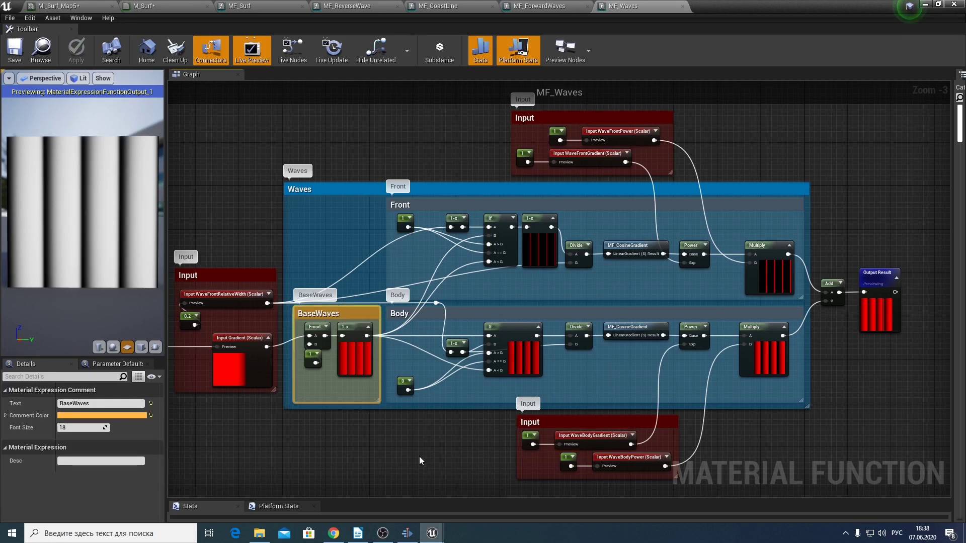
left_click(238, 336)
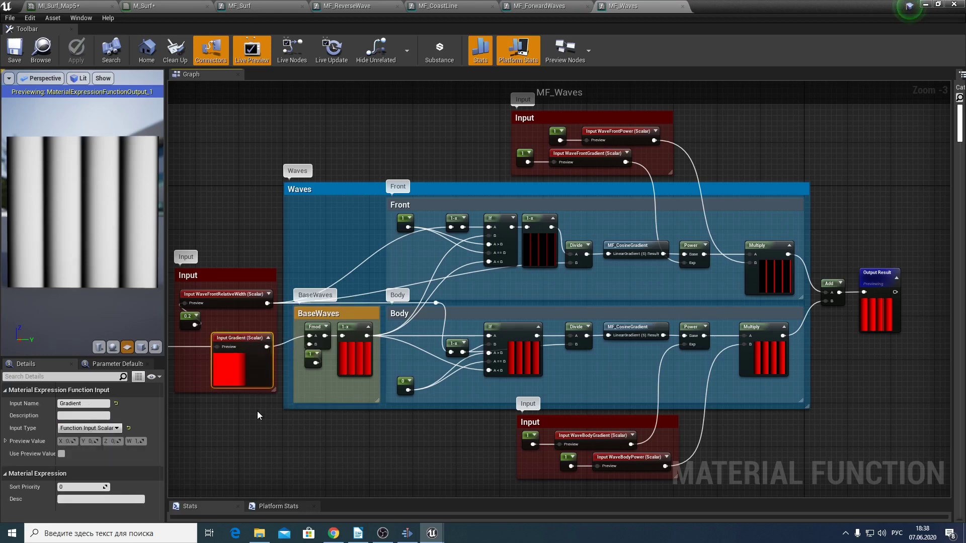
left_click(355, 333)
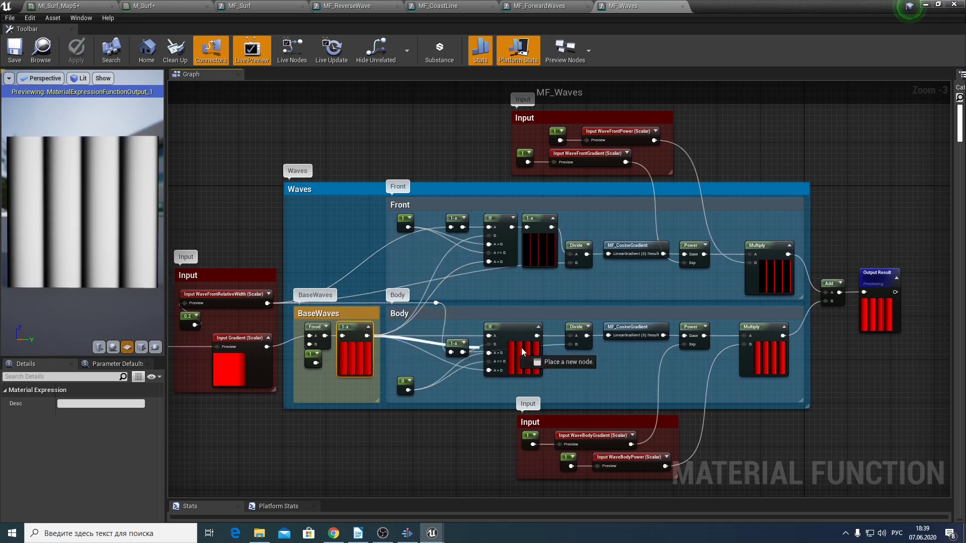
left_click_drag(367, 336, 865, 292)
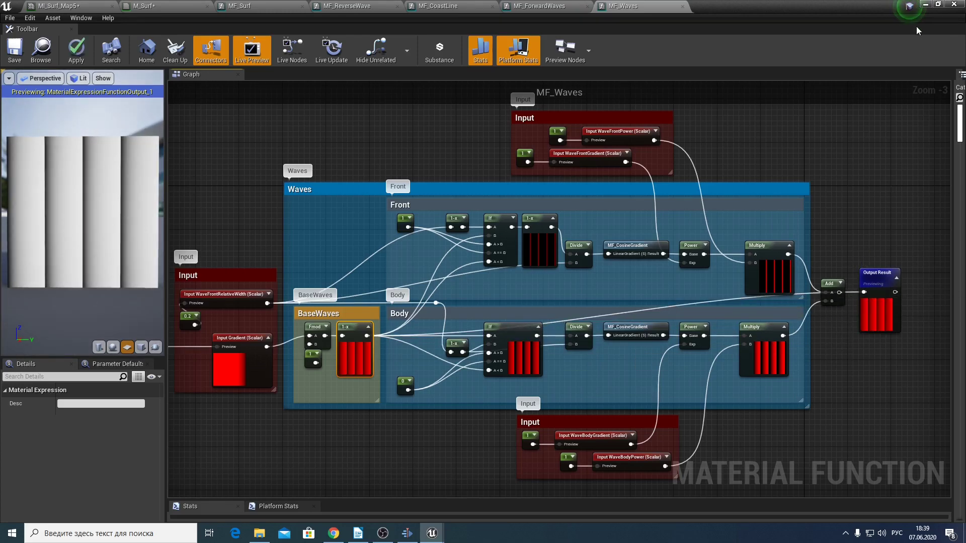
left_click(925, 4)
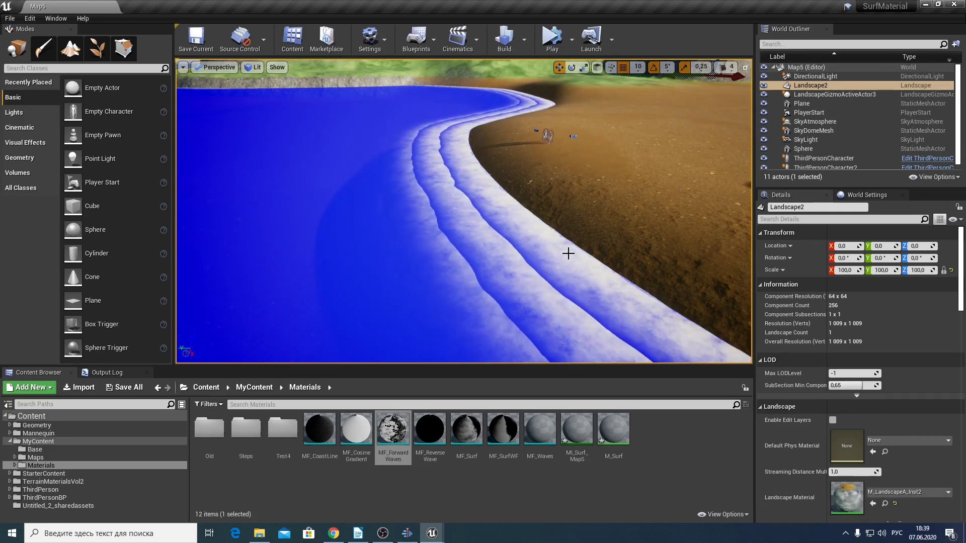
left_click(431, 533)
left_click(477, 506)
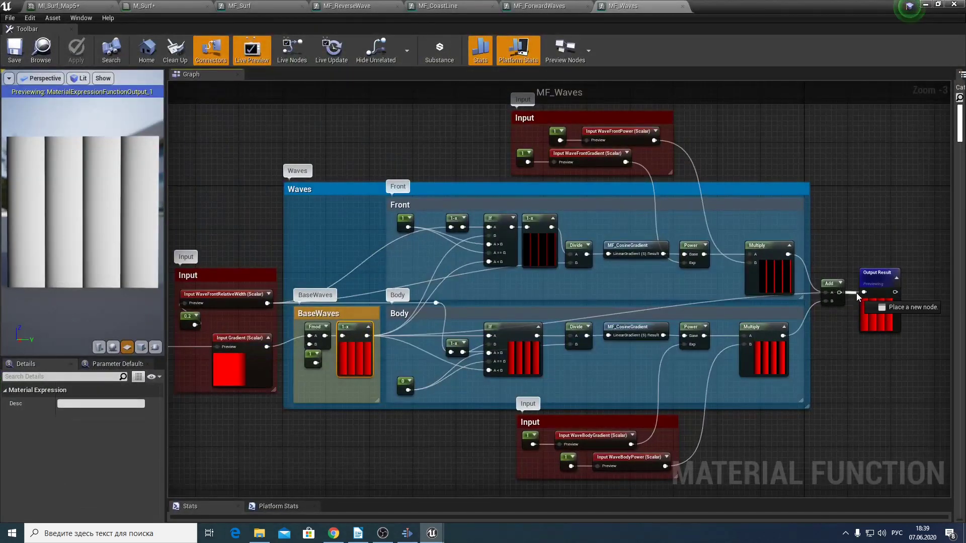
left_click_drag(837, 292, 865, 292)
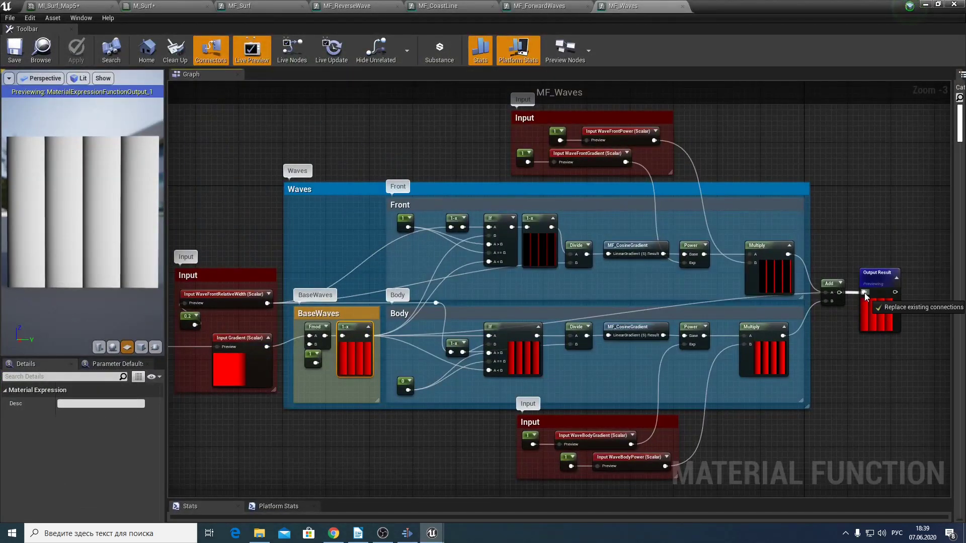
left_click(831, 317)
left_click(558, 207)
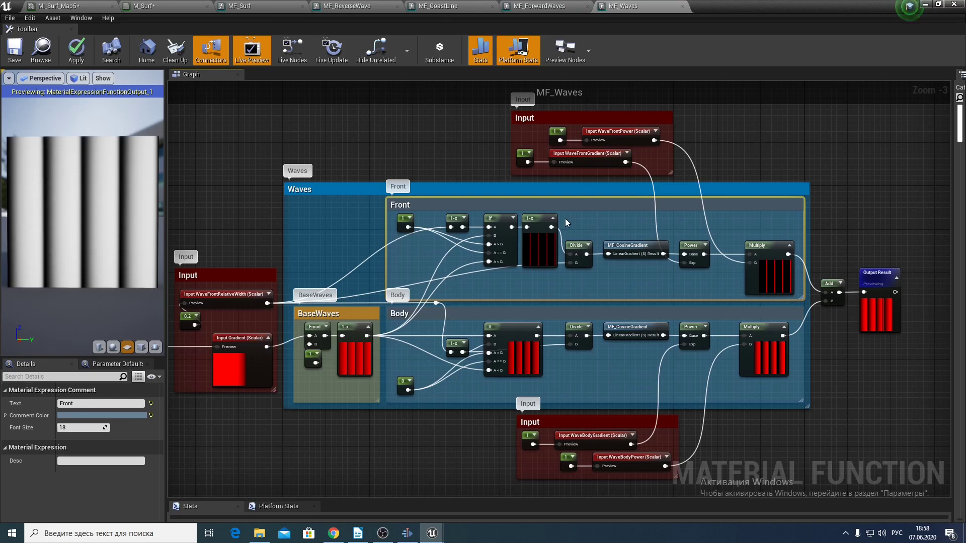
Step: Inspect the Front group's 1-x, Multiply and Power nodes and the Body group's If, Multiply and Power nodes
left_click(549, 221)
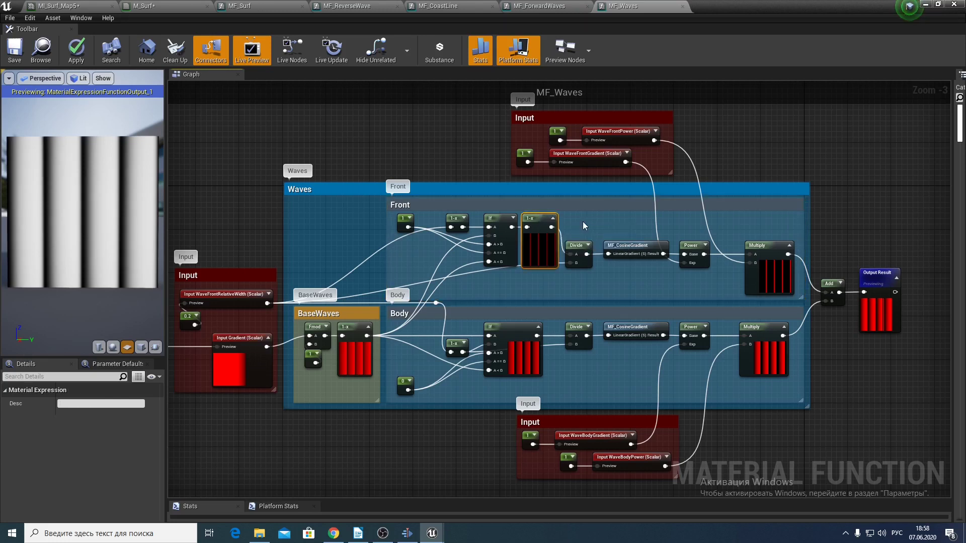
left_click(763, 242)
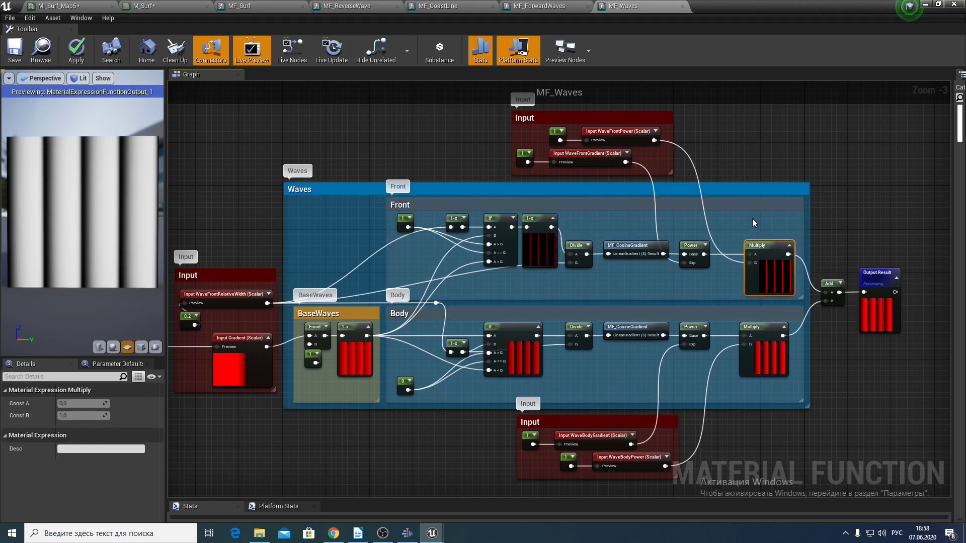
left_click(691, 245)
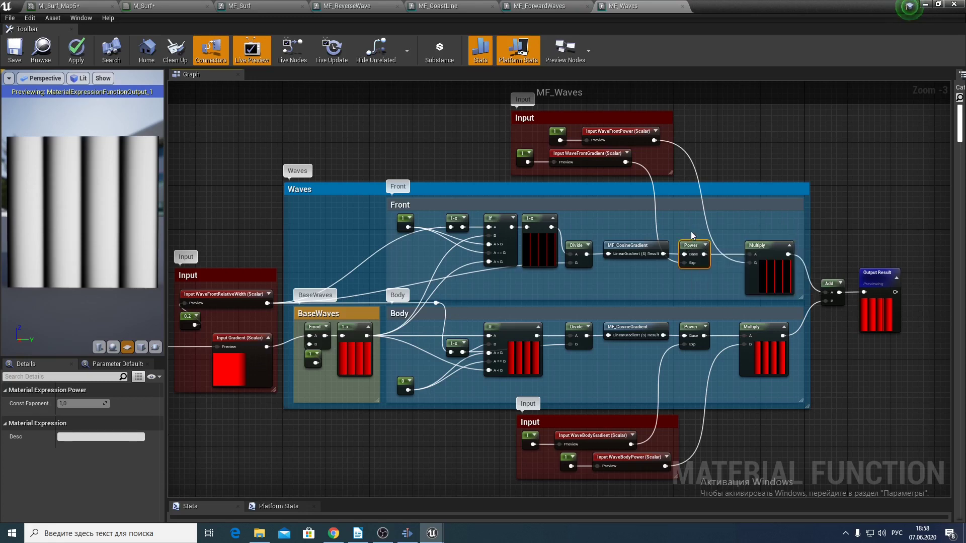
left_click(558, 332)
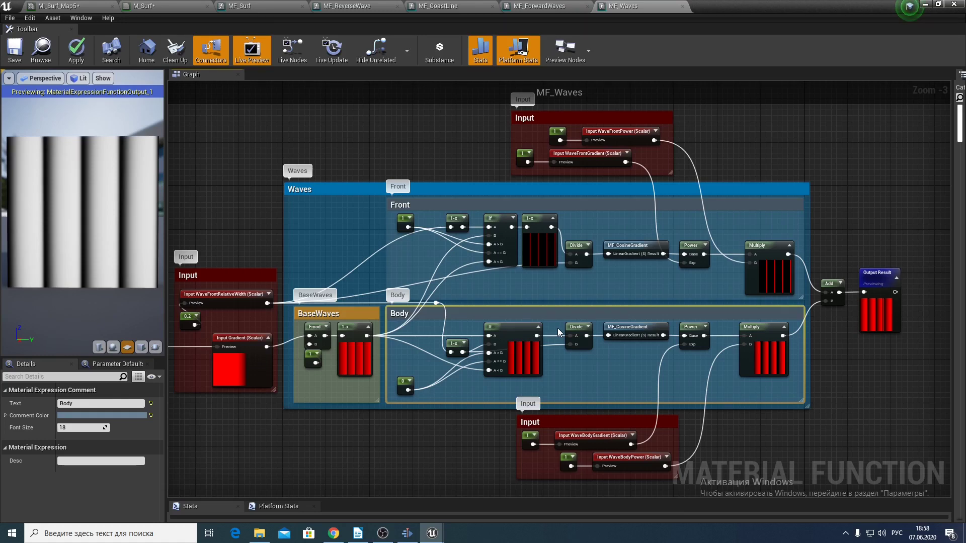
left_click(525, 347)
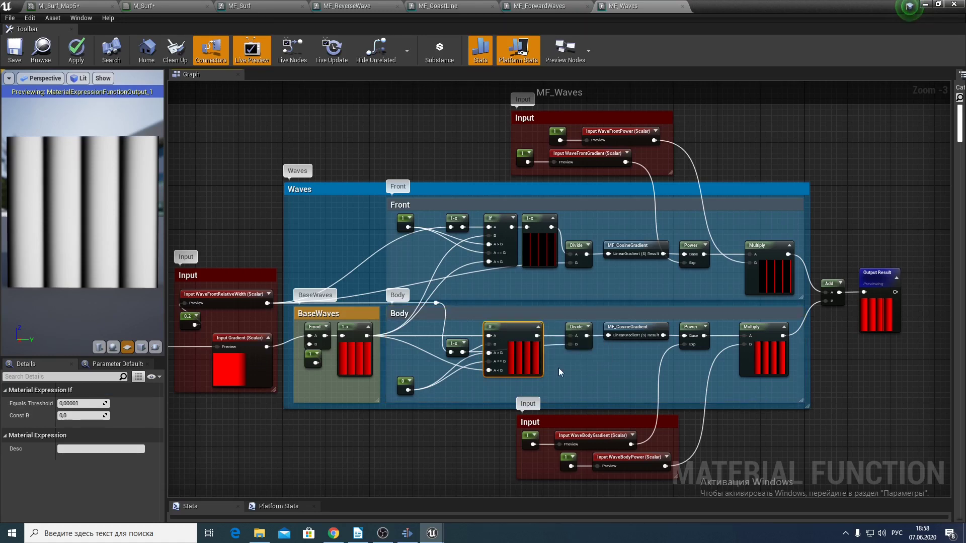
left_click(757, 353)
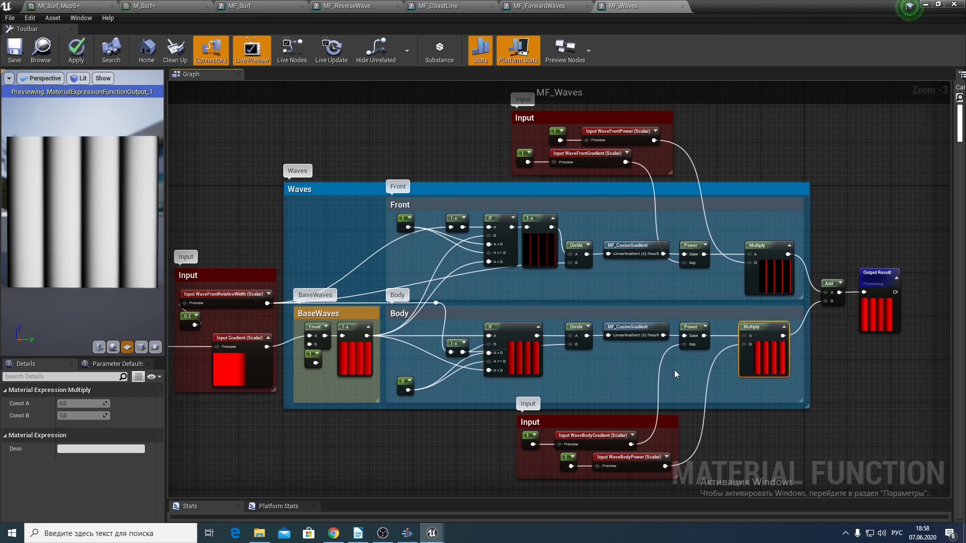
left_click(693, 341)
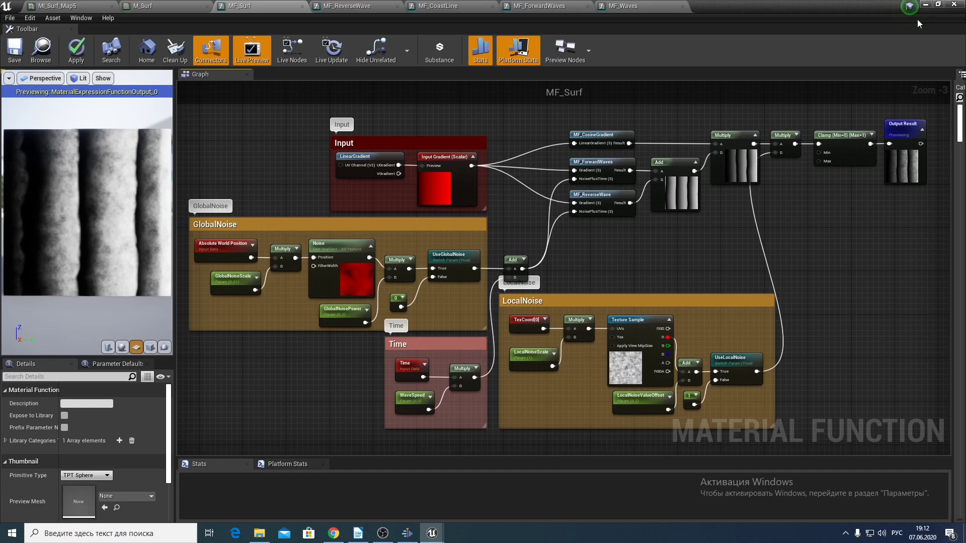
Step: Minimize the material editor to return to the Map5 level viewport
left_click(925, 4)
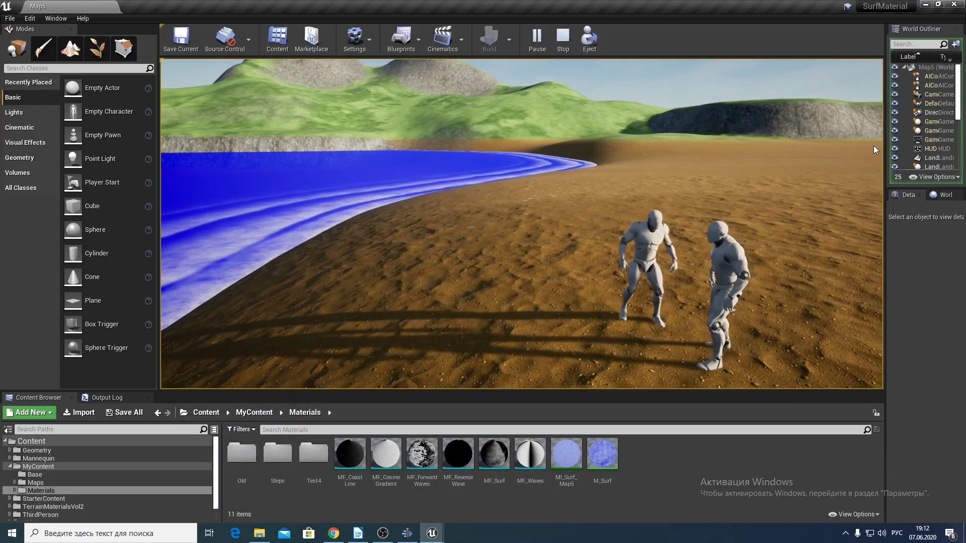